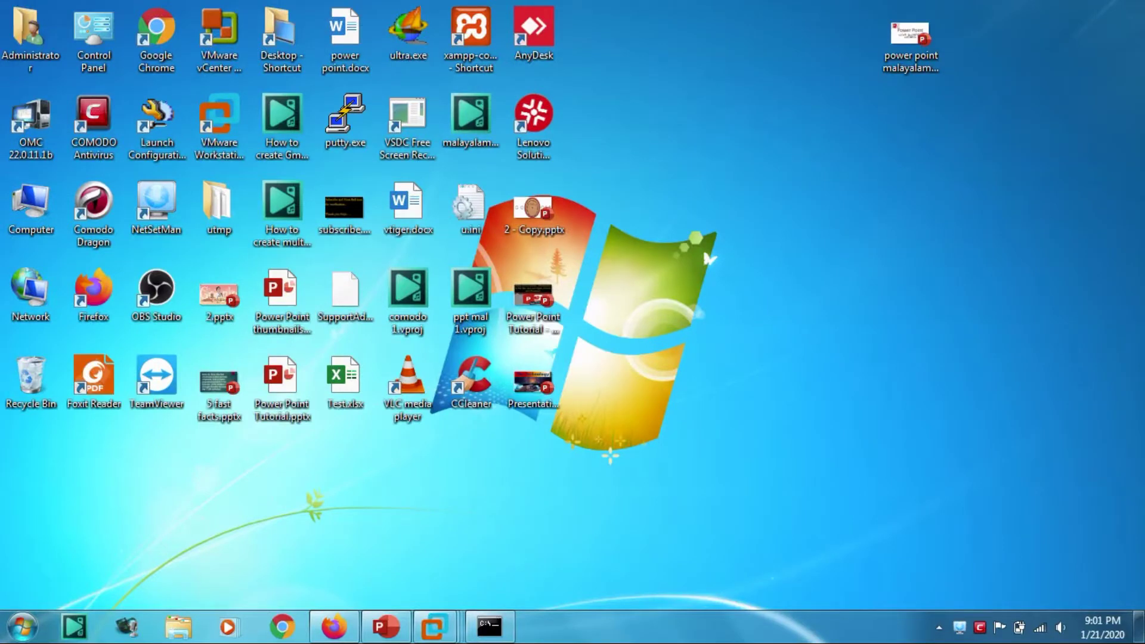
Step: Refresh the host desktop twice from its right-click menu
right_click(772, 211)
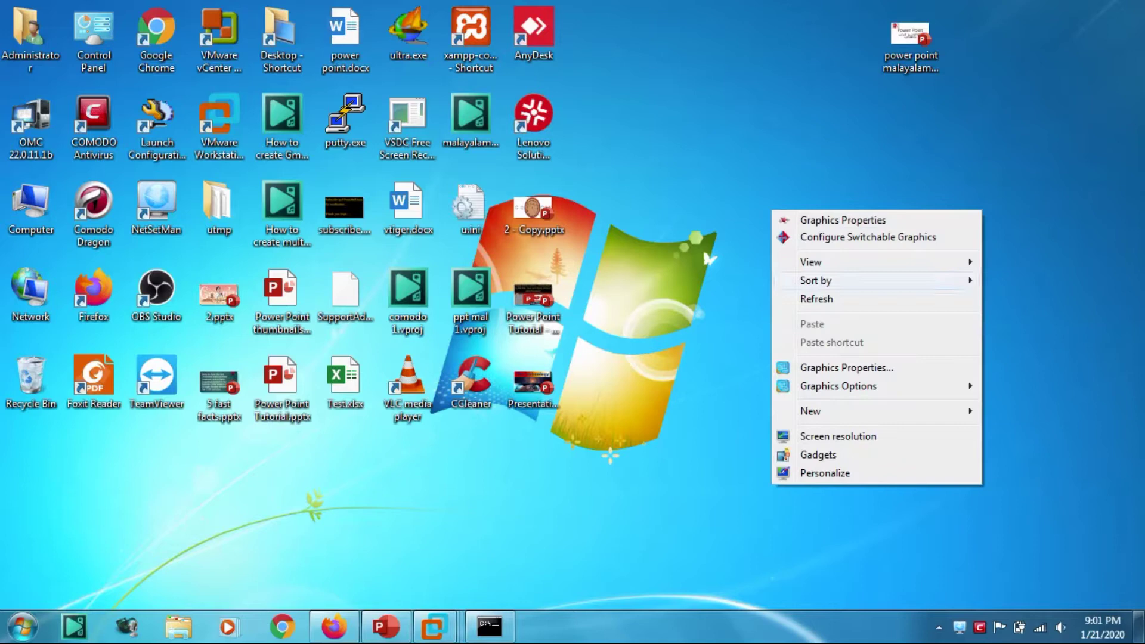
click(799, 299)
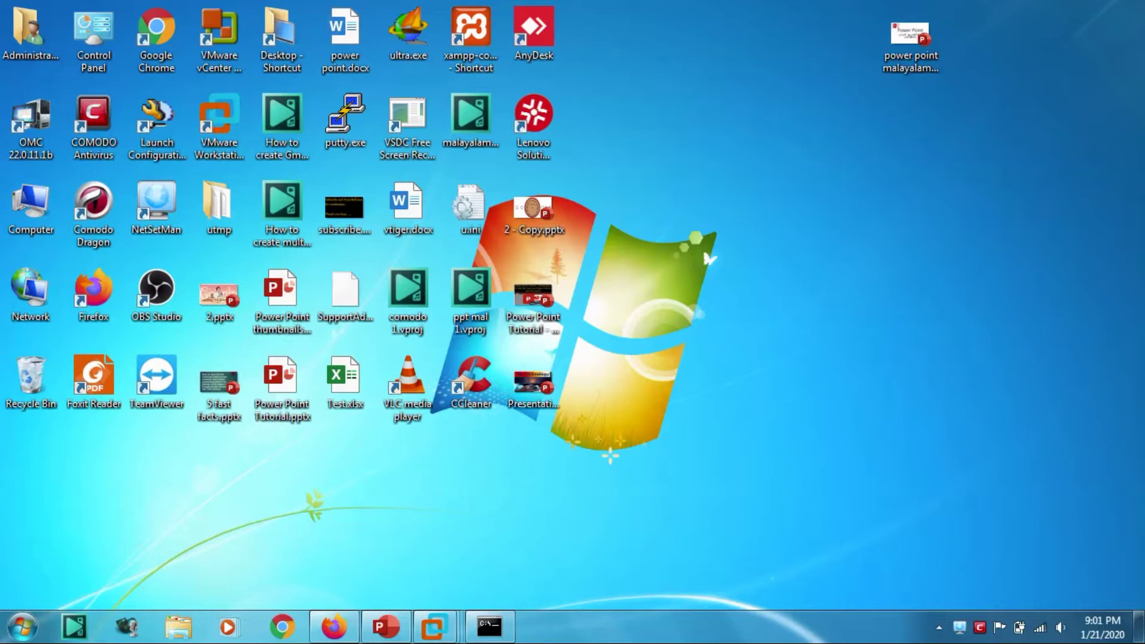
right_click(656, 147)
key(Return)
Step: Switch to the Windows 10 VM and open This PC's System properties
mouse_move(434, 626)
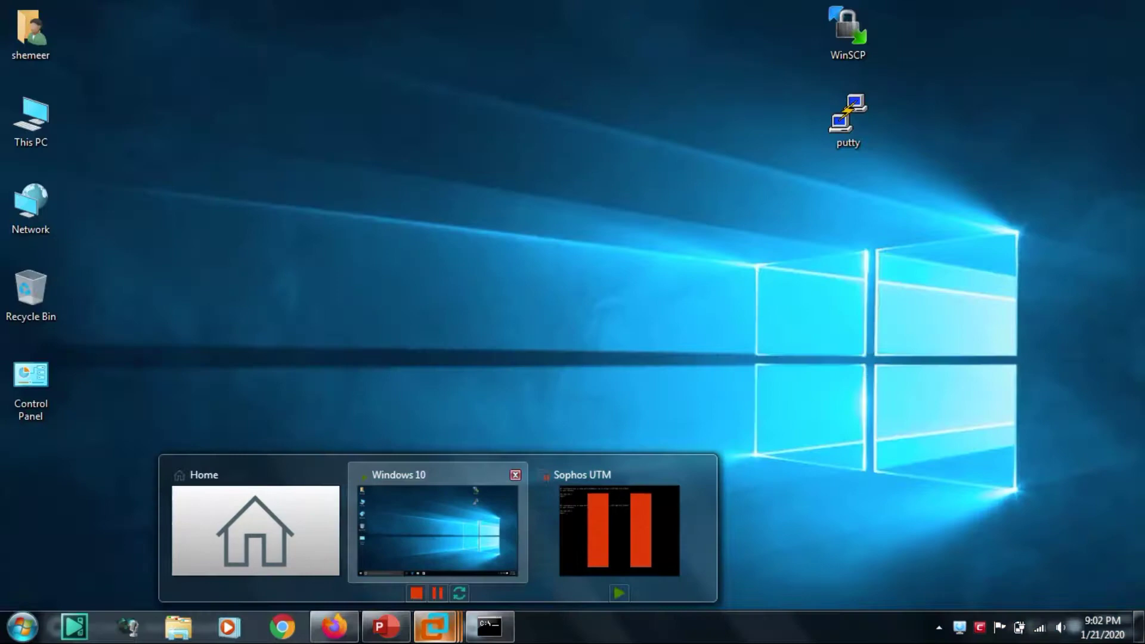
click(437, 530)
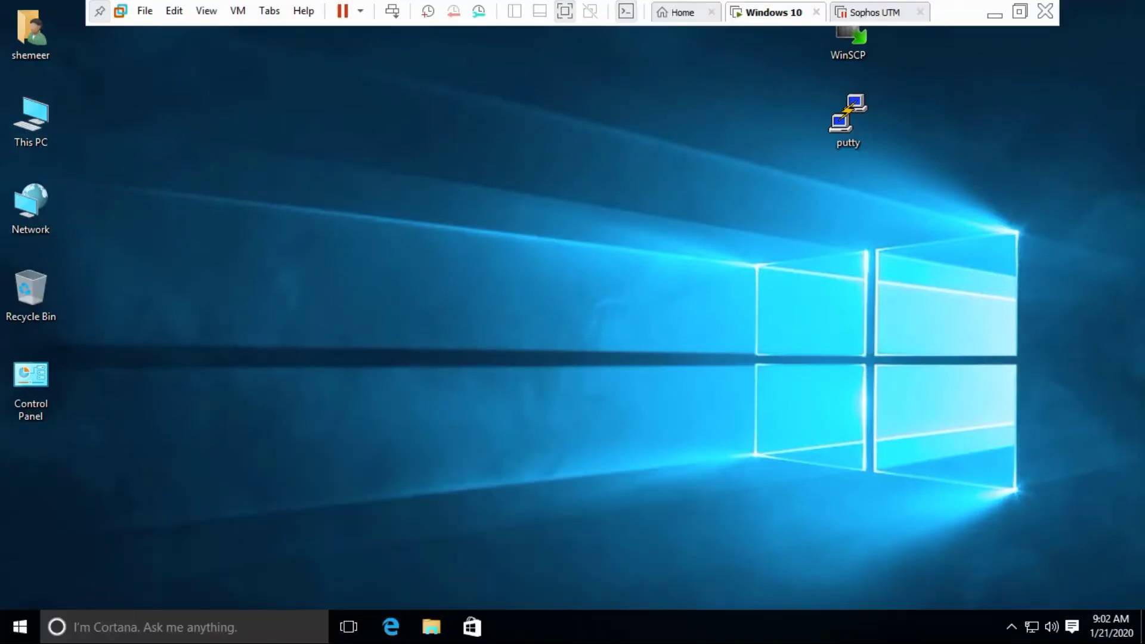
click(30, 119)
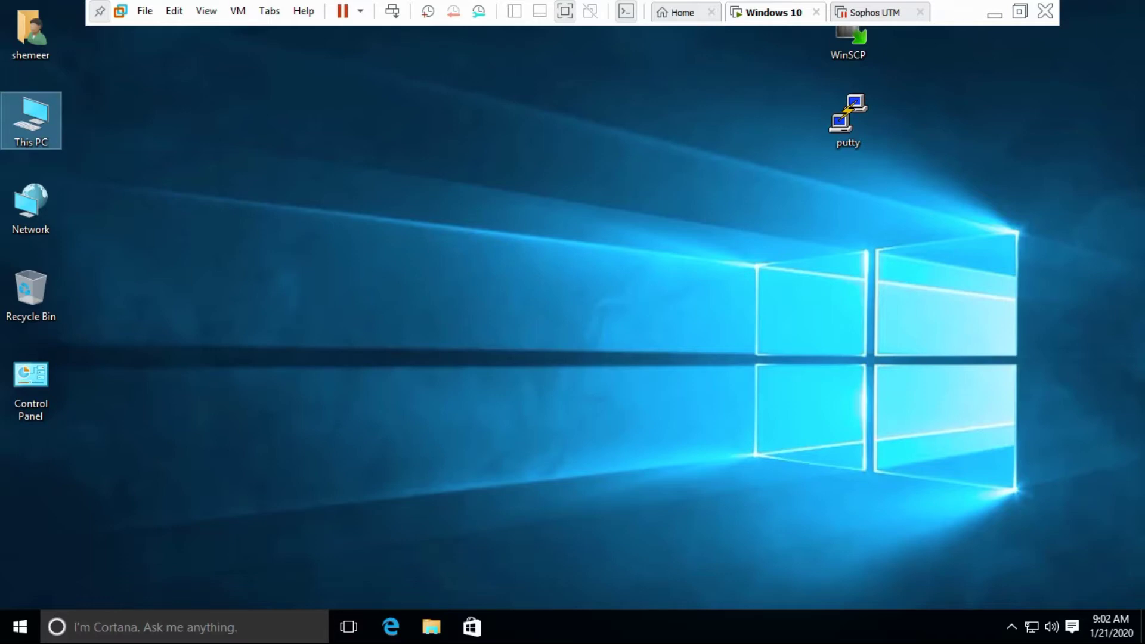
right_click(28, 123)
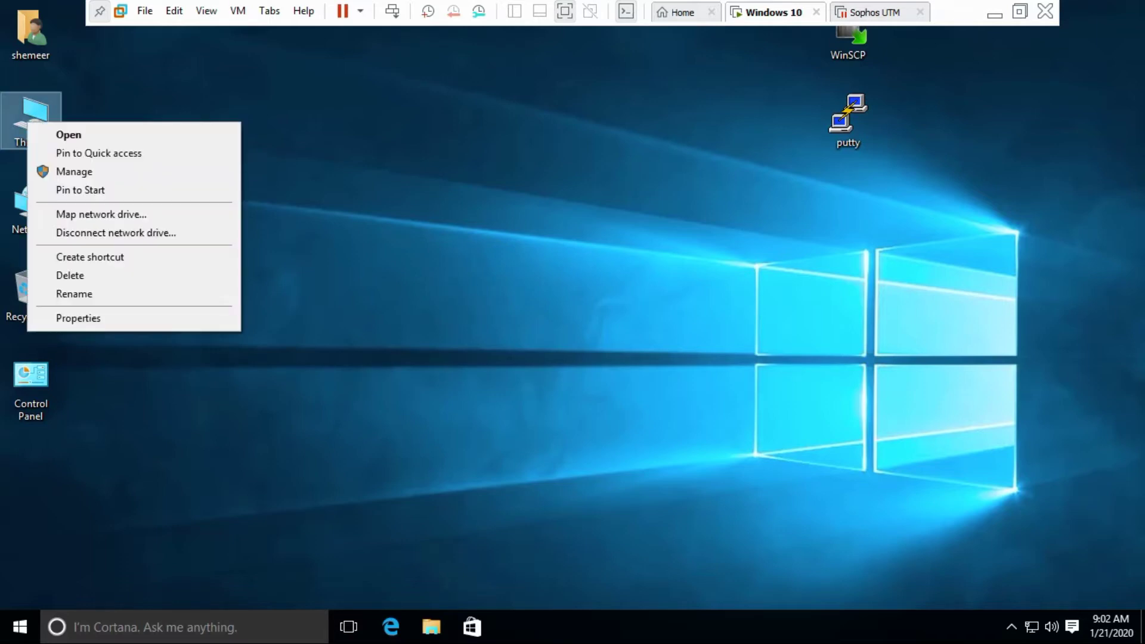
click(78, 318)
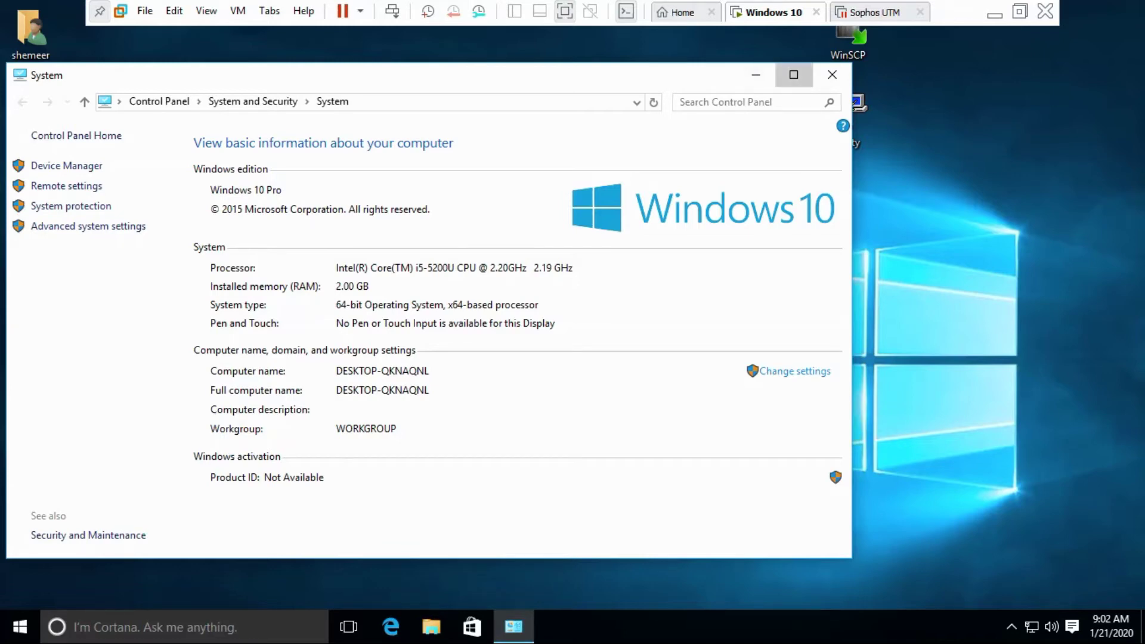
click(793, 75)
click(1085, 9)
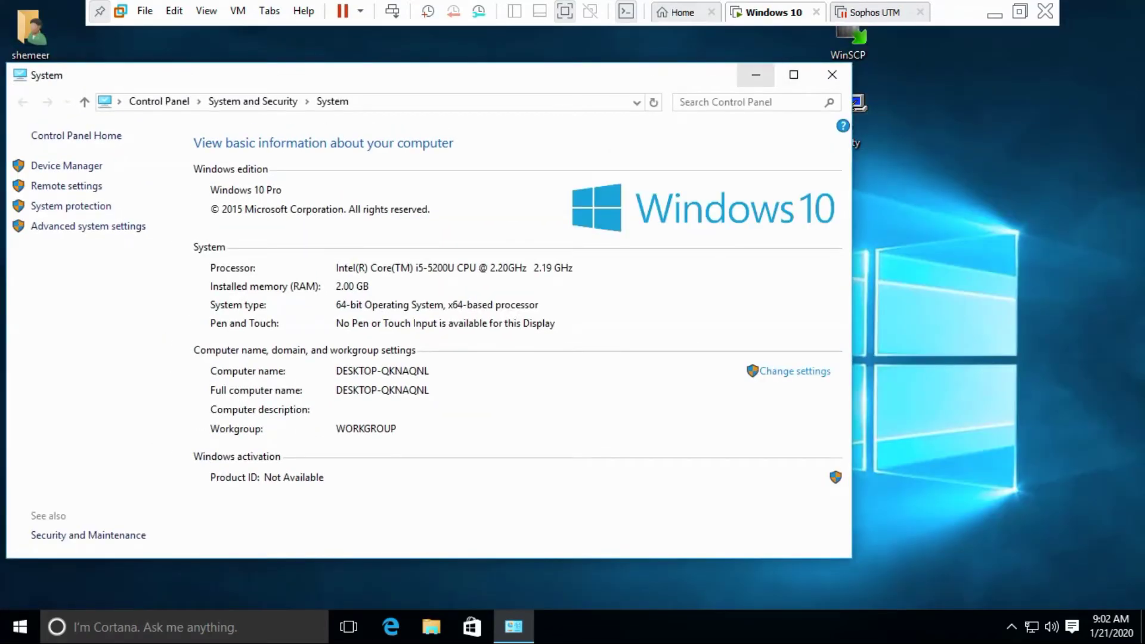
Step: Refresh the VM desktop, reopen This PC's System properties and maximize the window
click(756, 74)
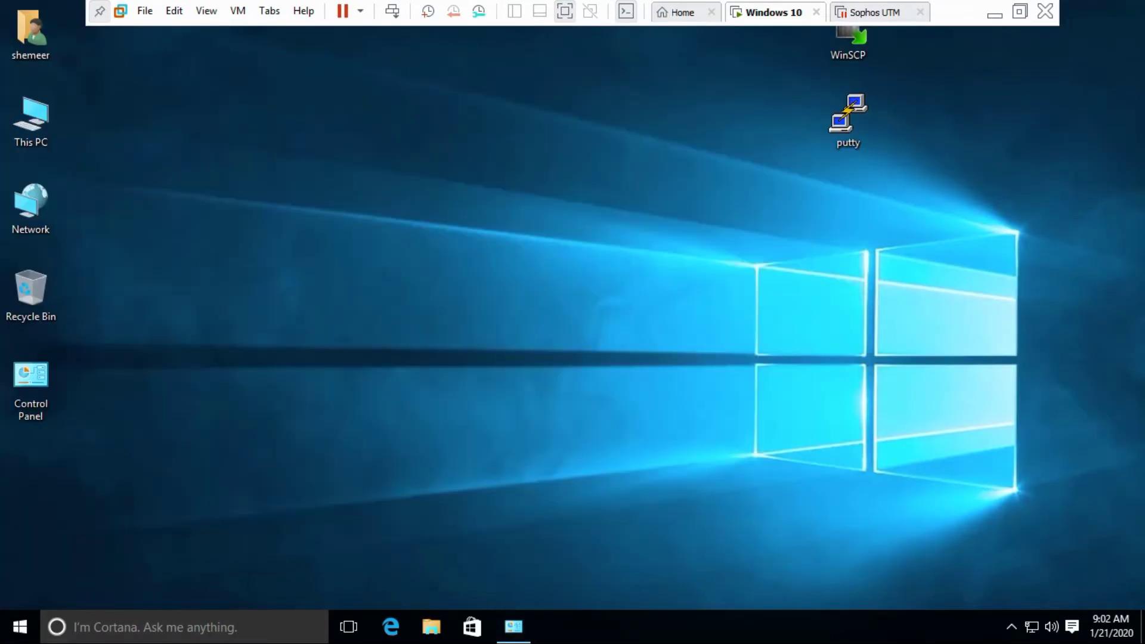
right_click(165, 182)
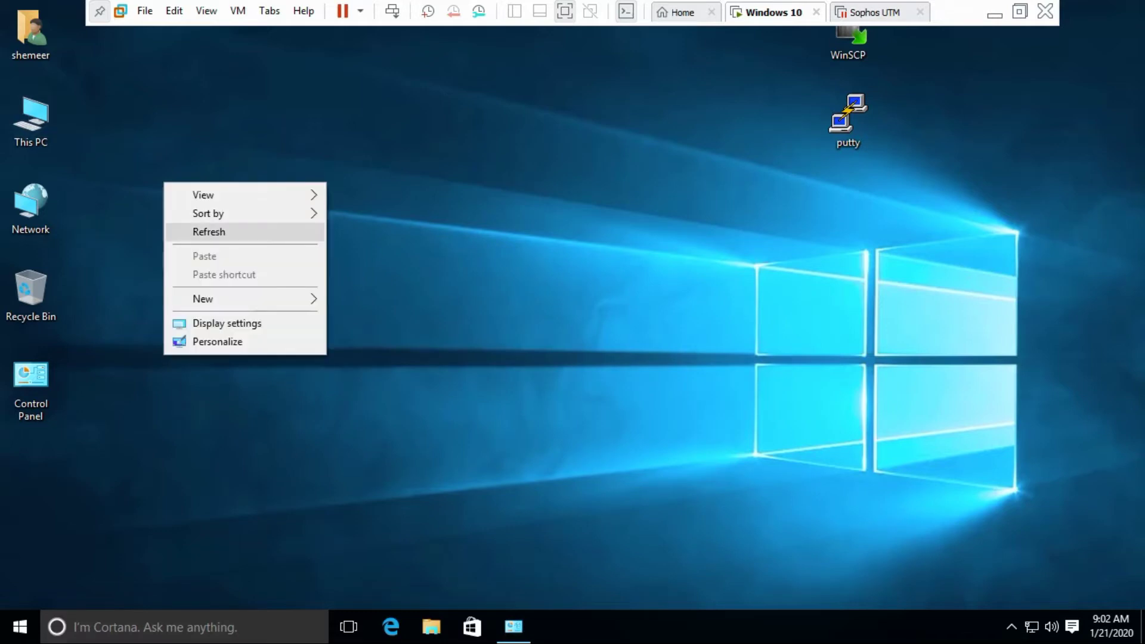
click(203, 231)
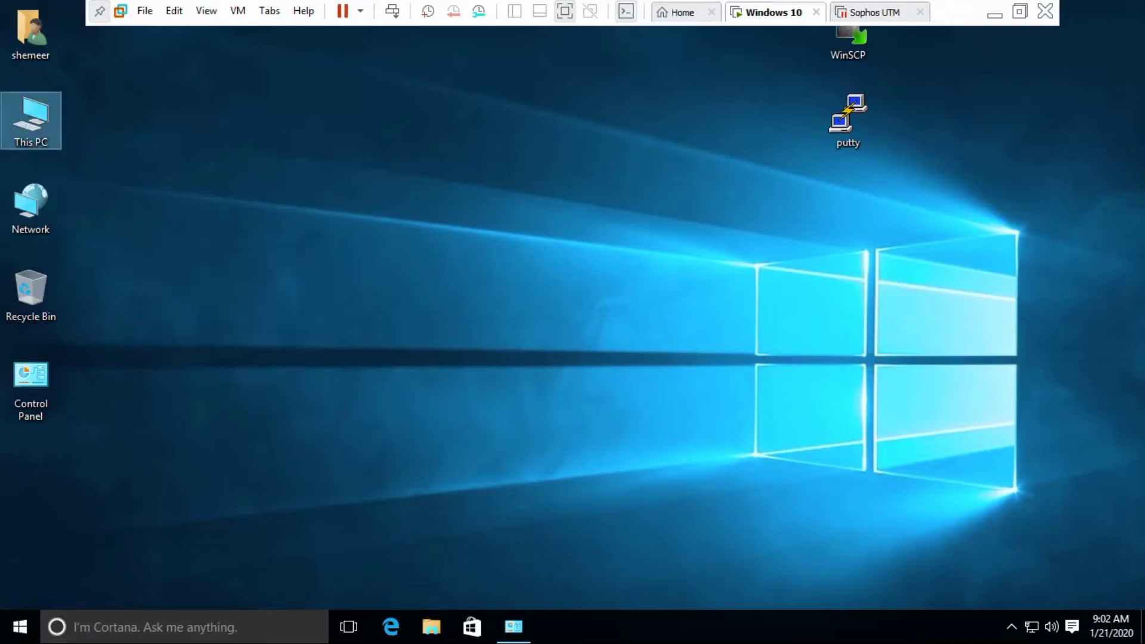
right_click(31, 119)
click(77, 330)
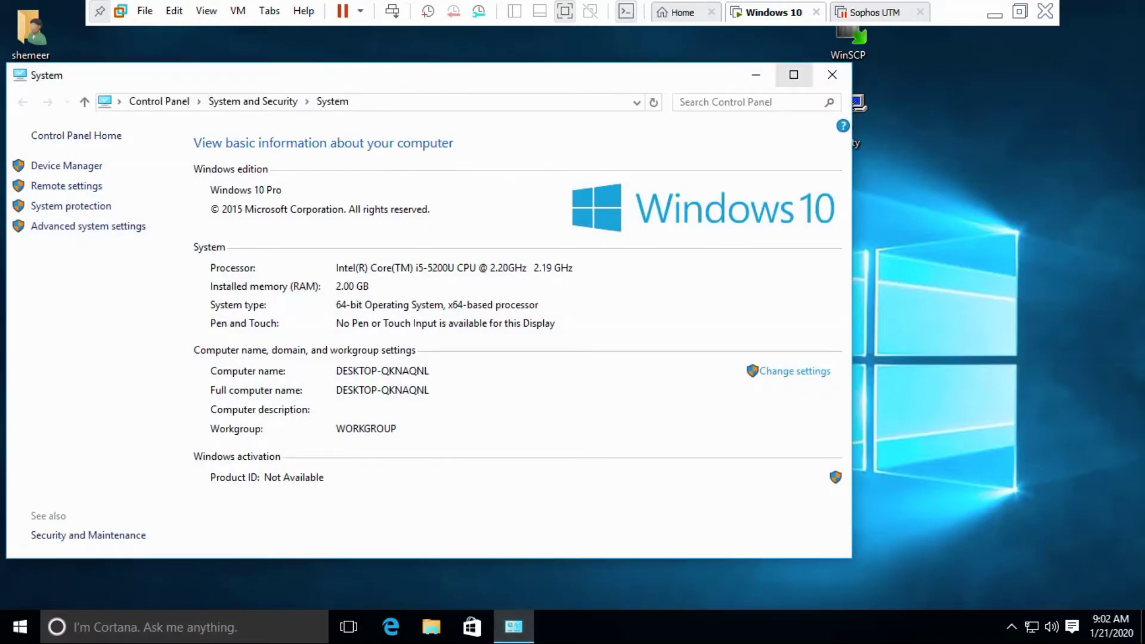
click(791, 77)
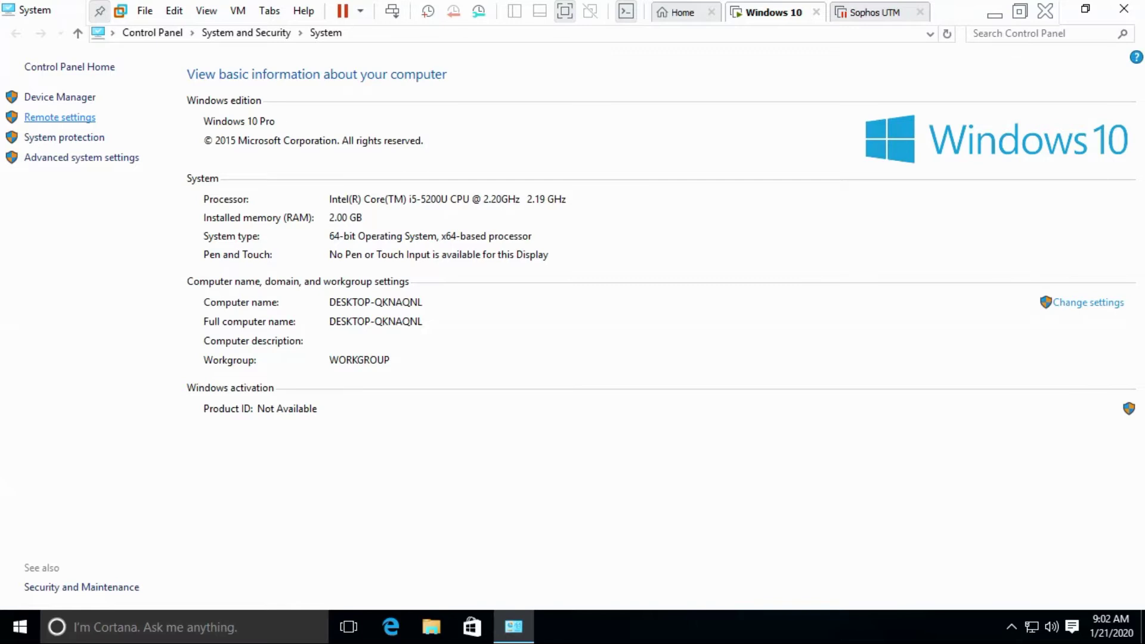
Step: In Remote settings, enable Remote Assistance and remote desktop connections, then apply and confirm
click(60, 117)
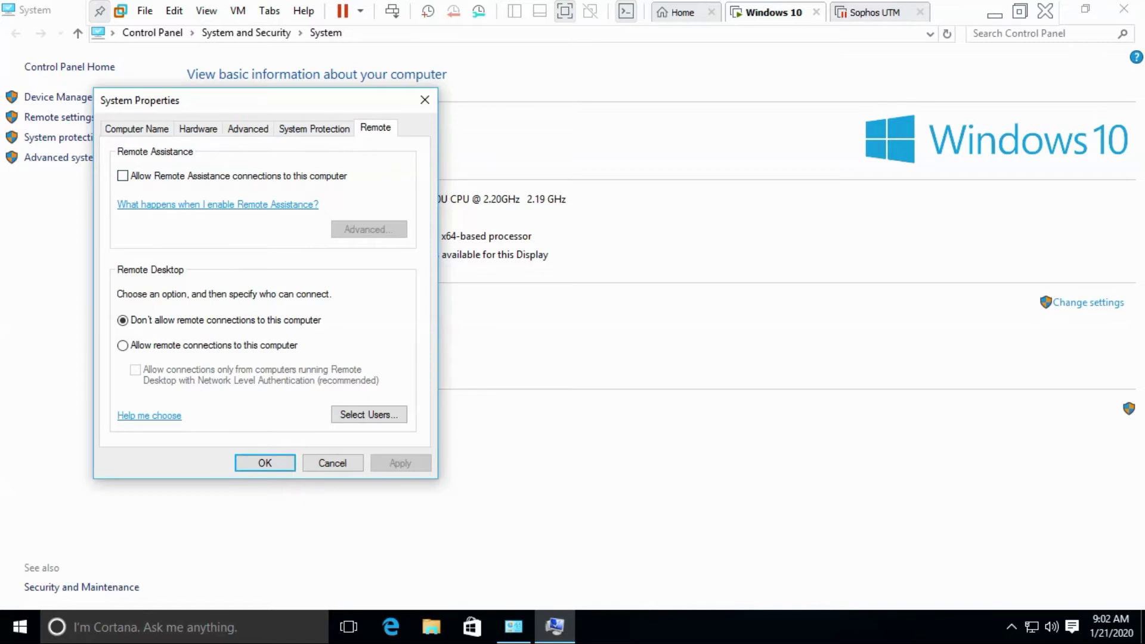
click(122, 175)
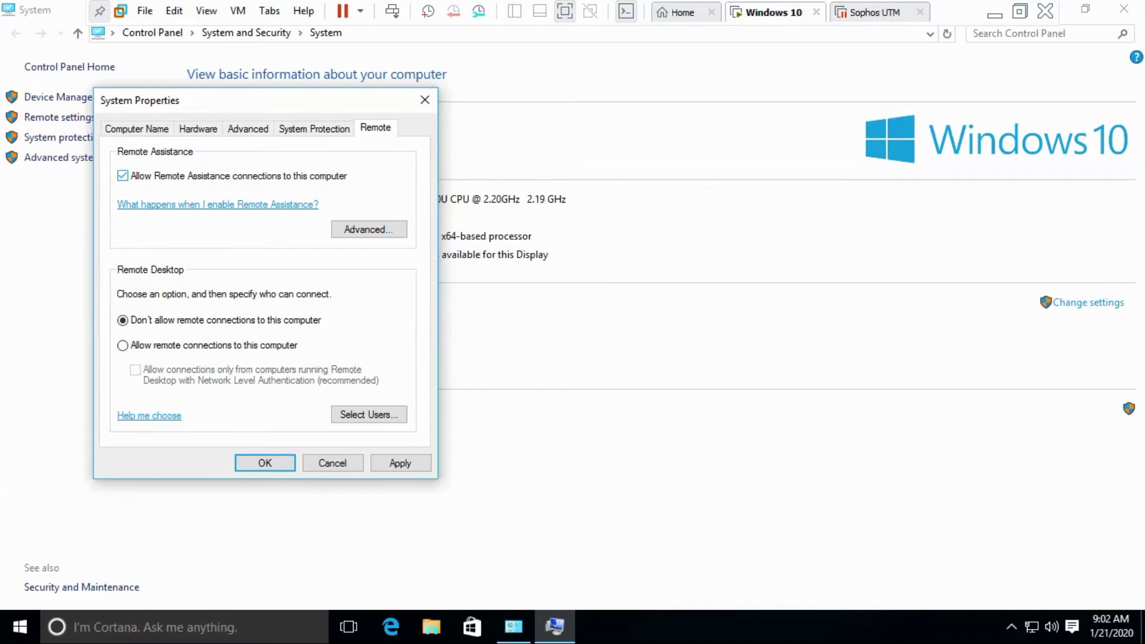
click(122, 345)
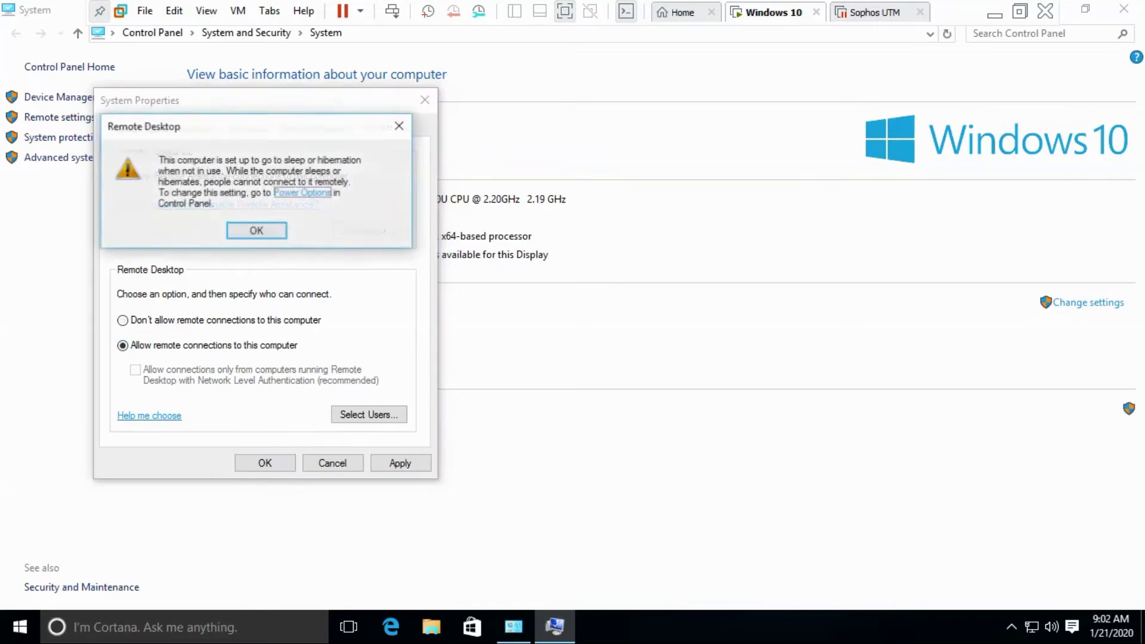
key(Return)
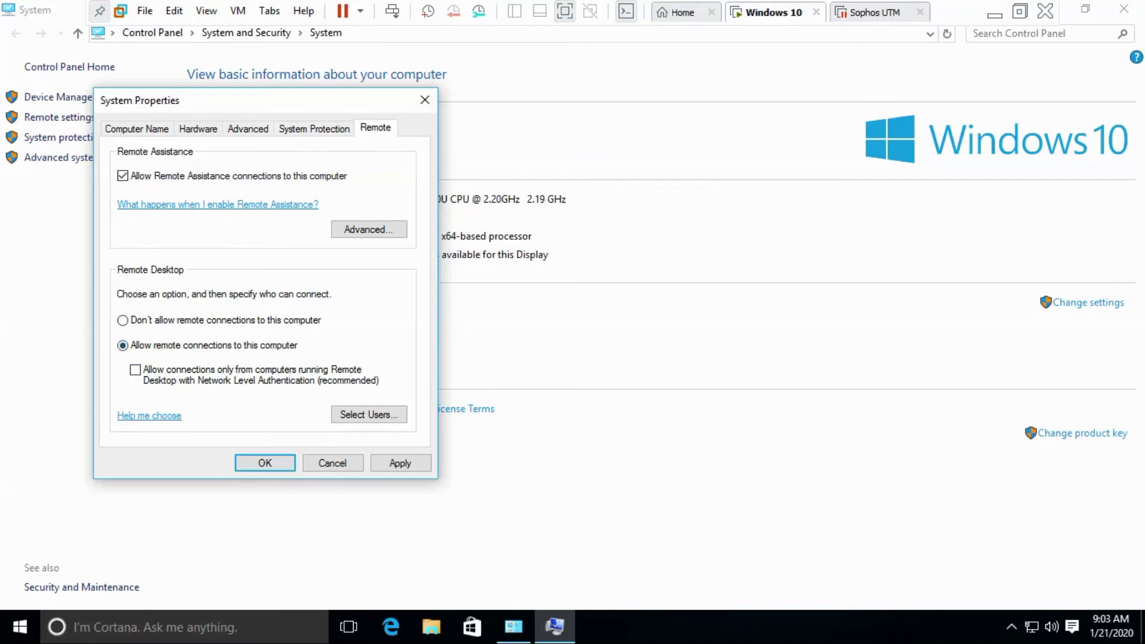
click(400, 463)
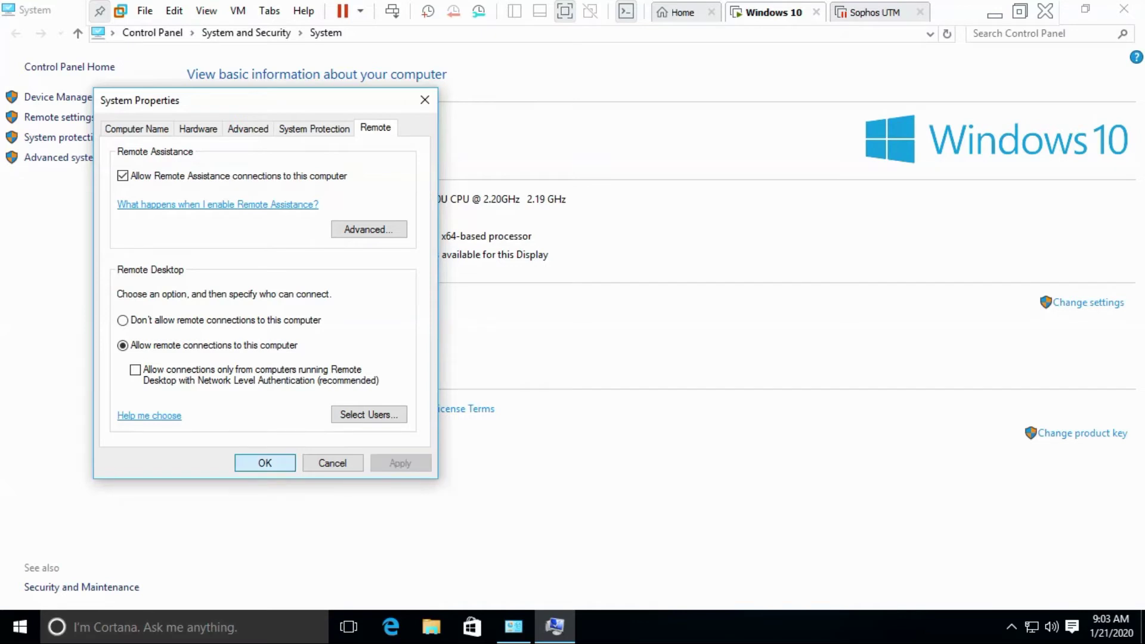
key(Return)
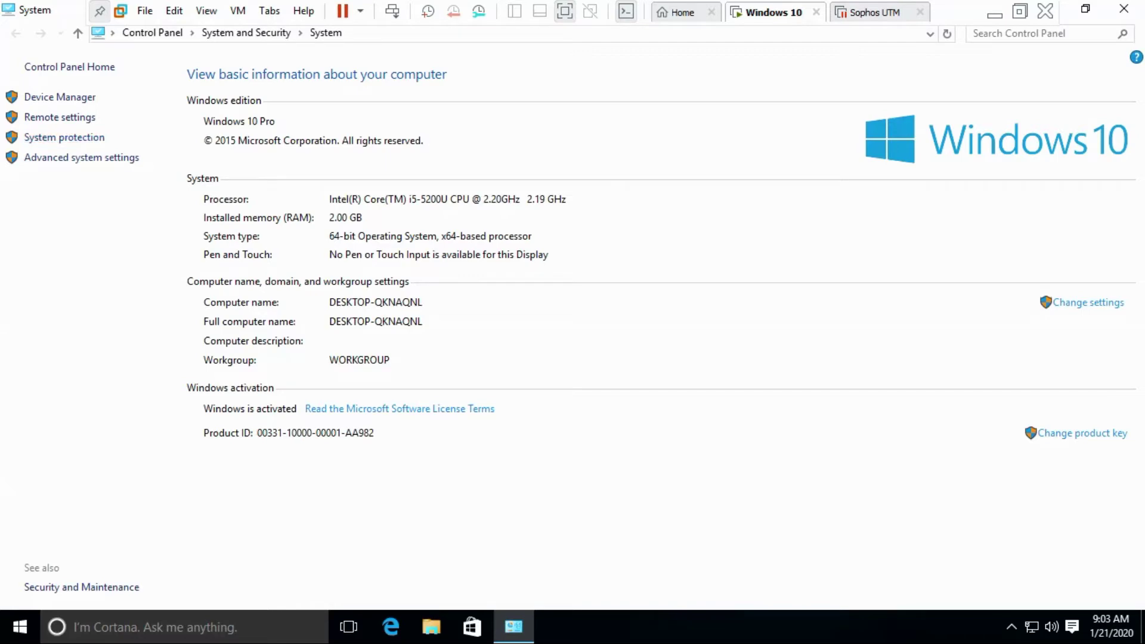
Step: Close System and view Ethernet0's connection details showing IPv4 192.168.124.131
click(1123, 9)
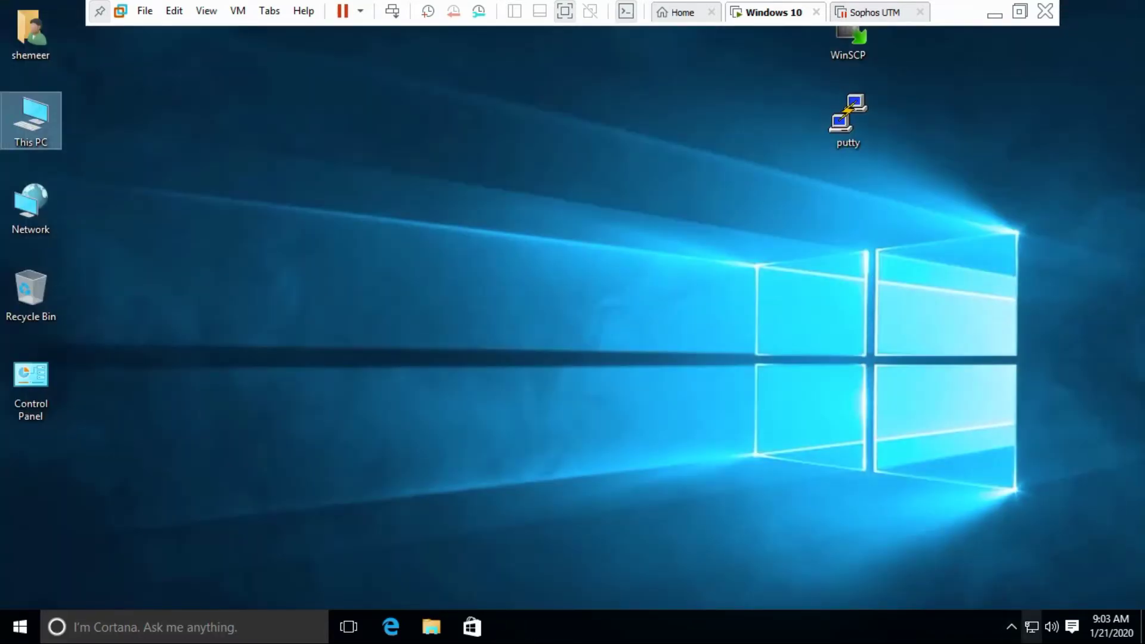
right_click(1031, 625)
click(1022, 620)
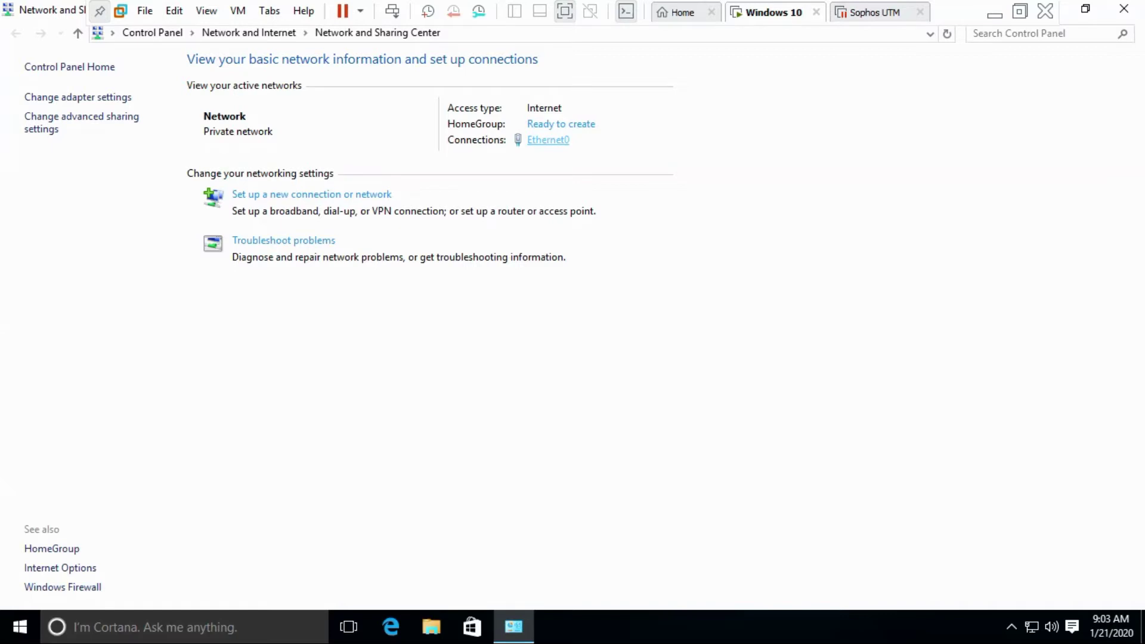
click(548, 139)
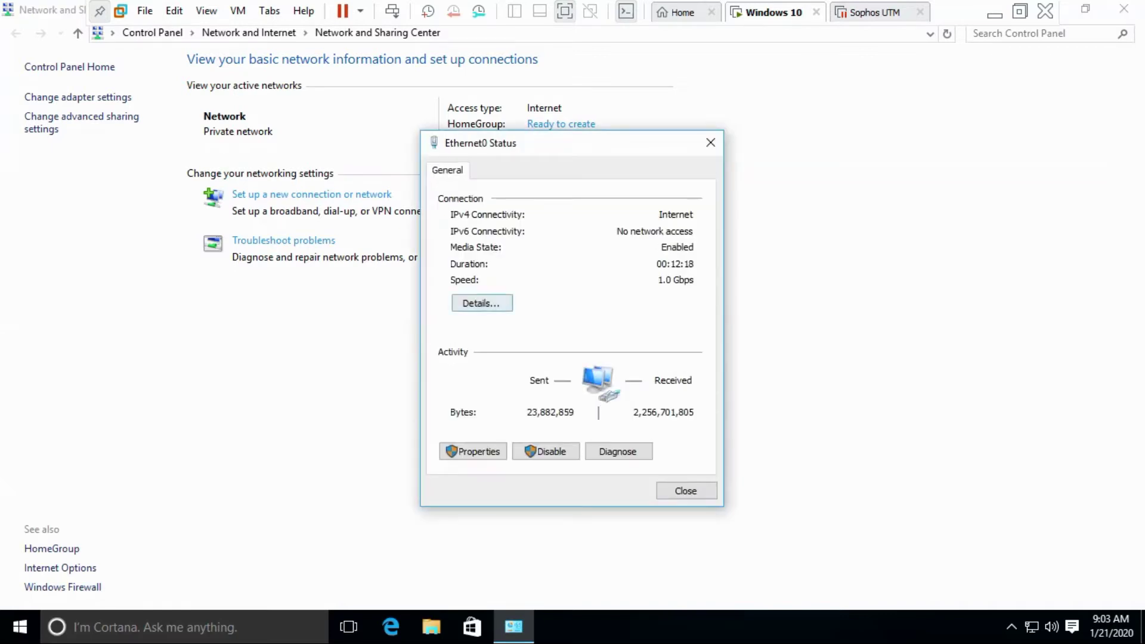
click(482, 303)
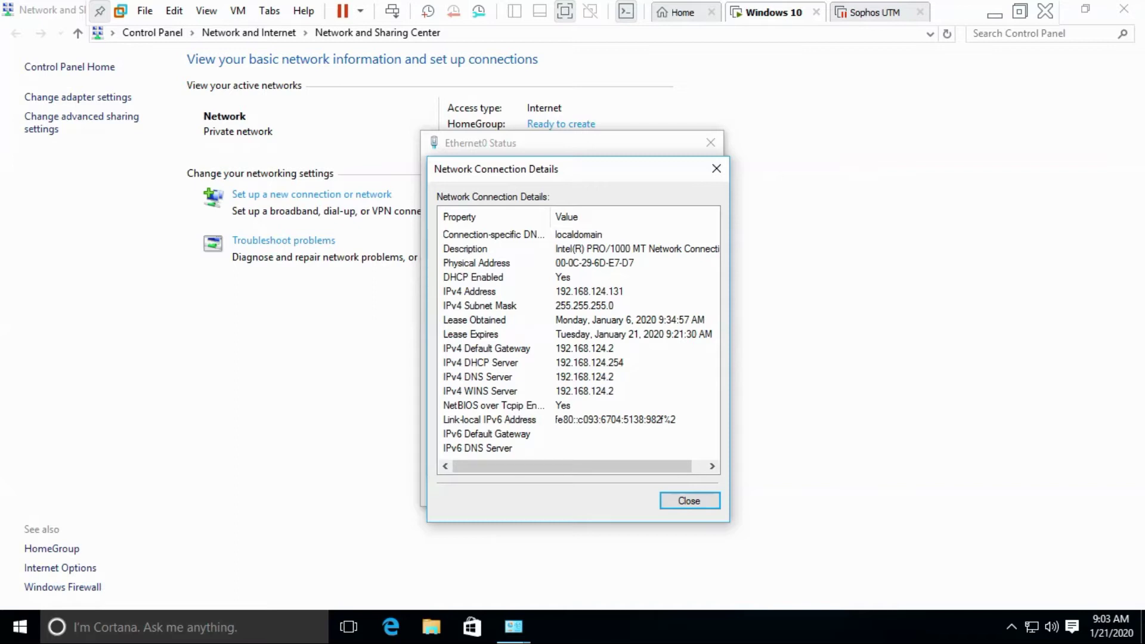
Step: Minimize VMware, refresh the host desktop and launch Command Prompt via a cmd search
click(995, 13)
right_click(799, 259)
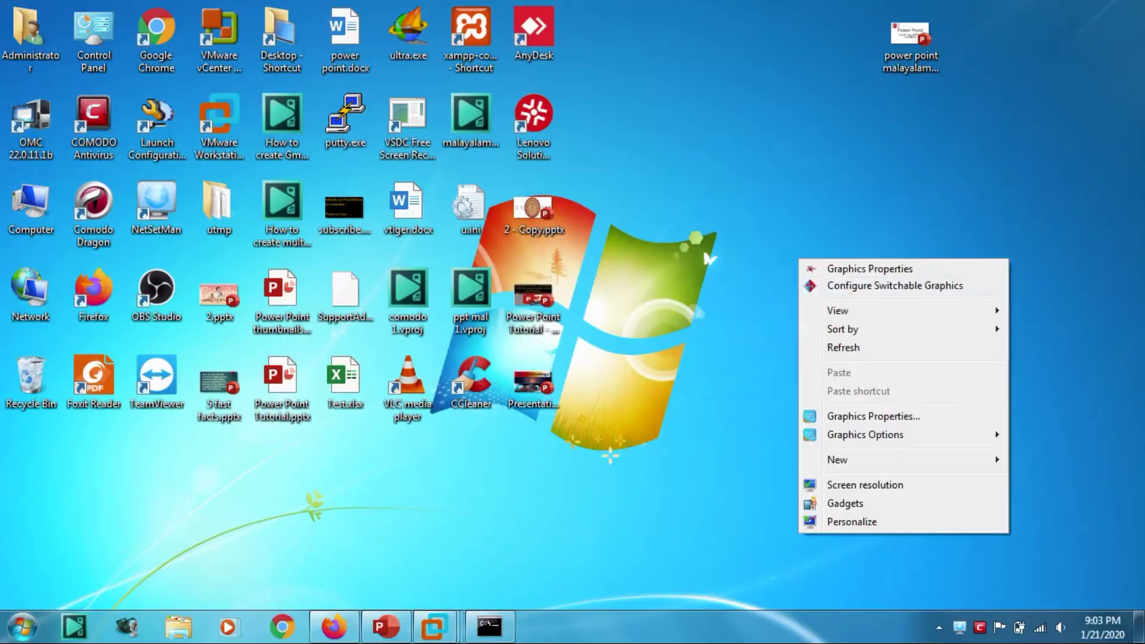
key(e)
key(super)
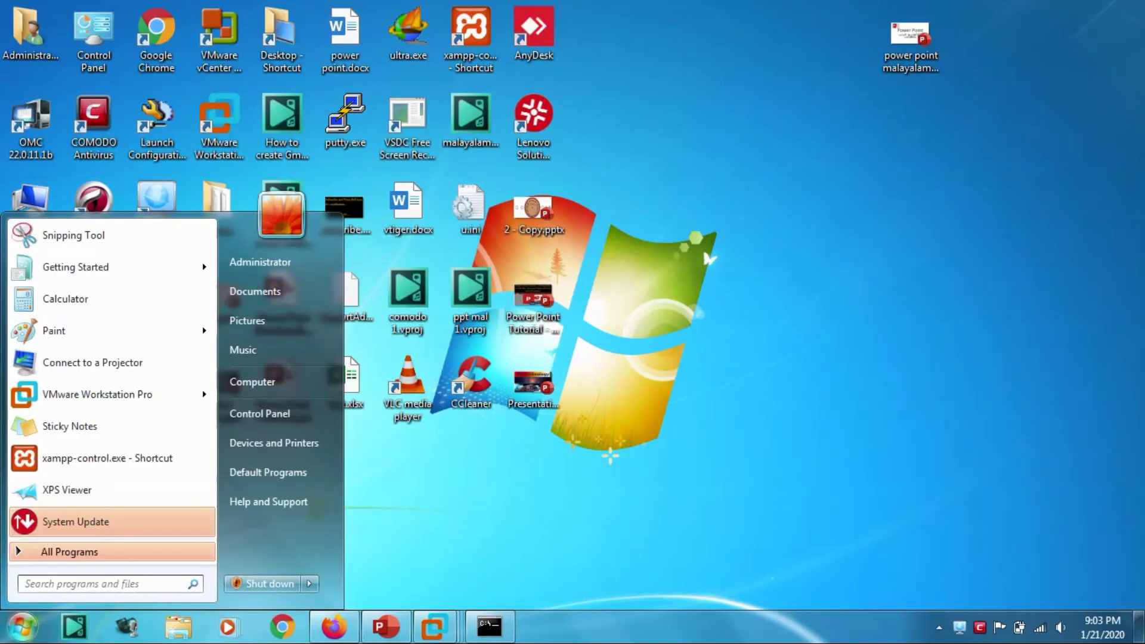
text(cmd)
key(Return)
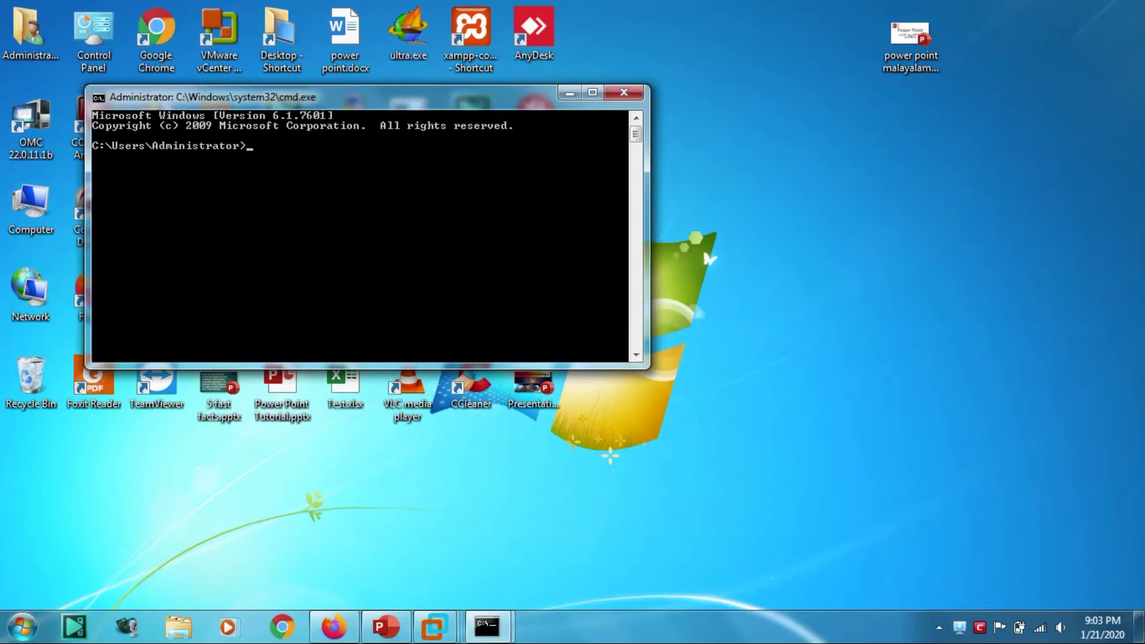
Step: Ping 192.168.124.131, which times out, then return to the Windows 10 VM
text(ping 192.168.124.131)
key(Return)
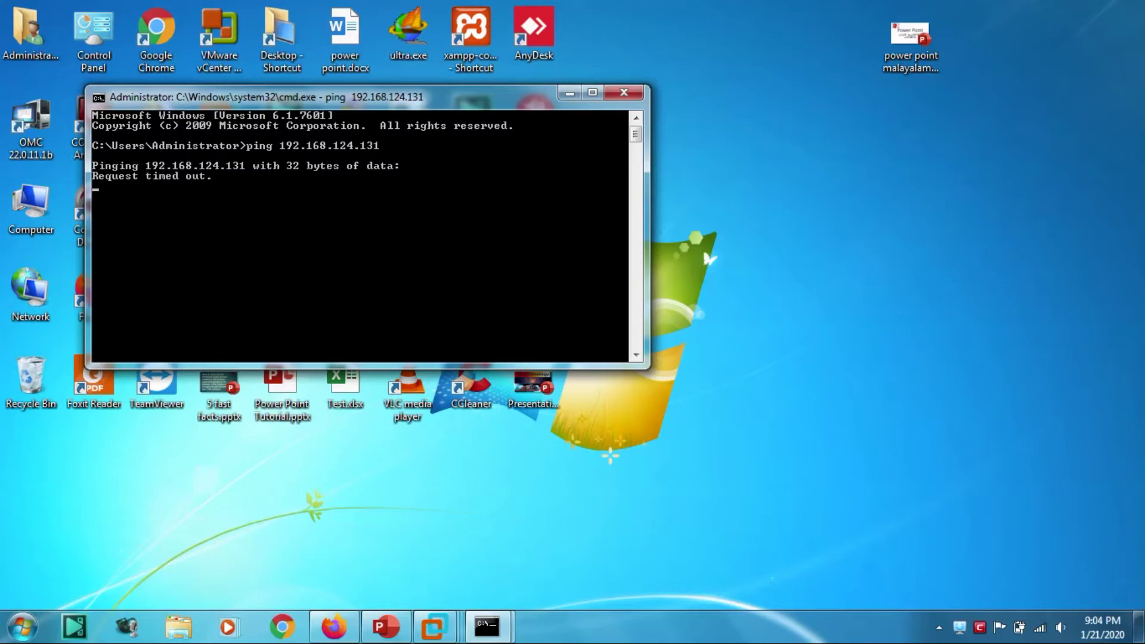
mouse_move(434, 626)
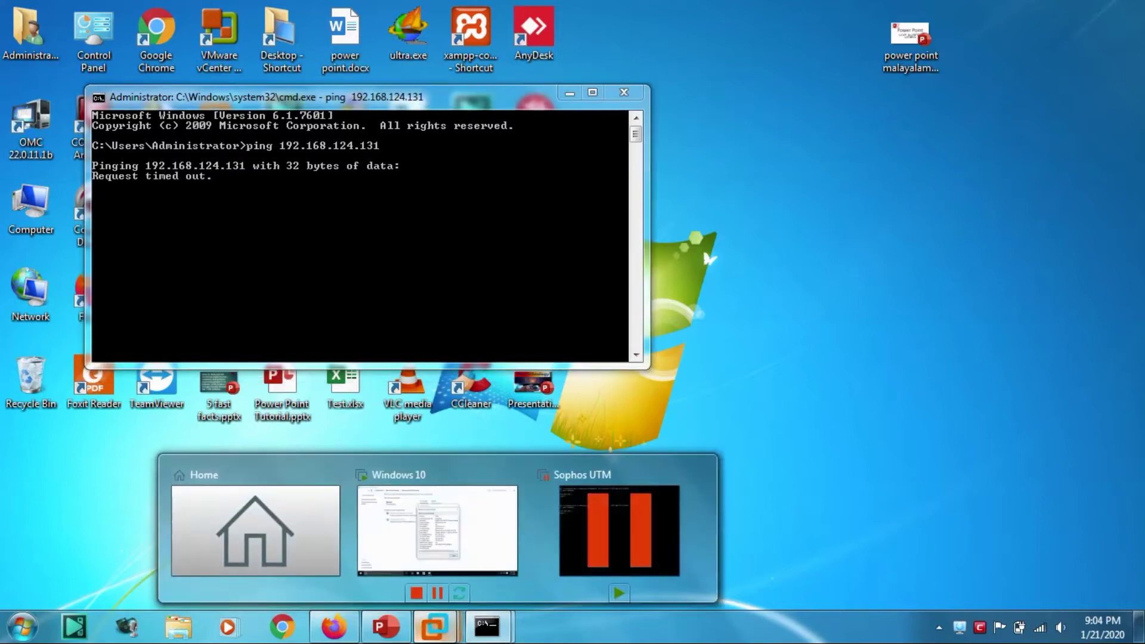
click(434, 528)
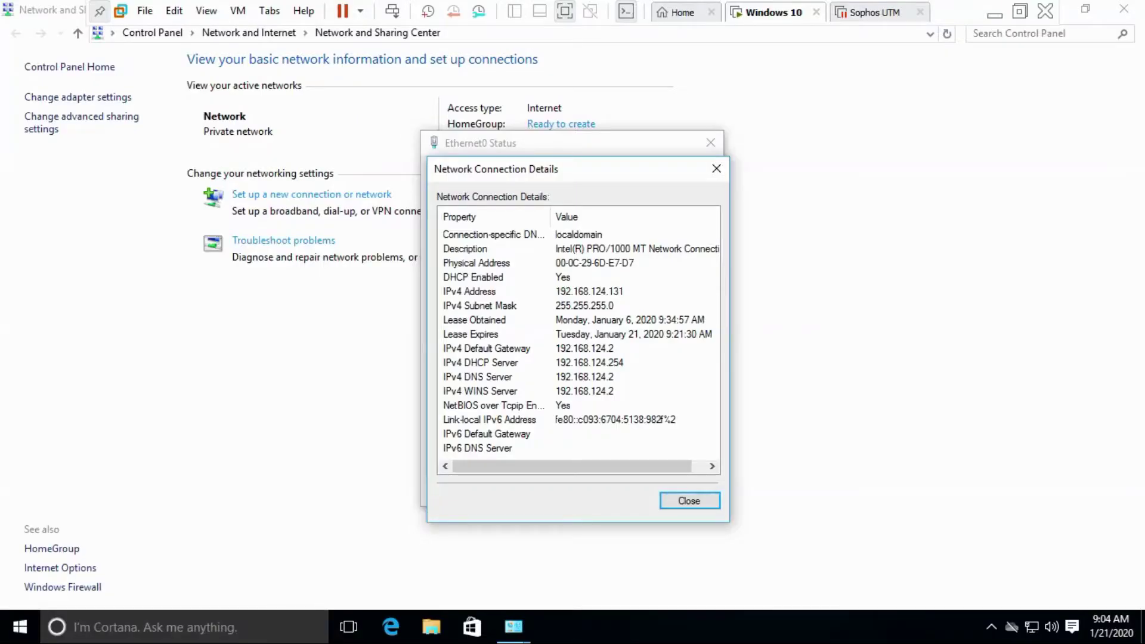
Step: Run firewall.cpl and turn Windows Firewall off for private networks
key(super+r)
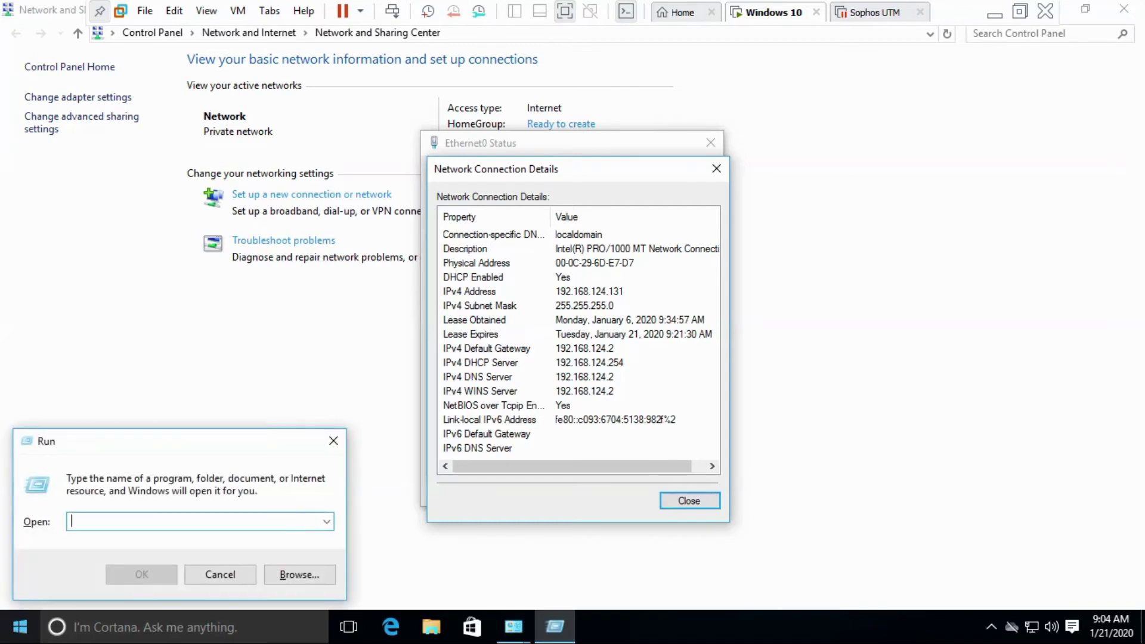
text(fire)
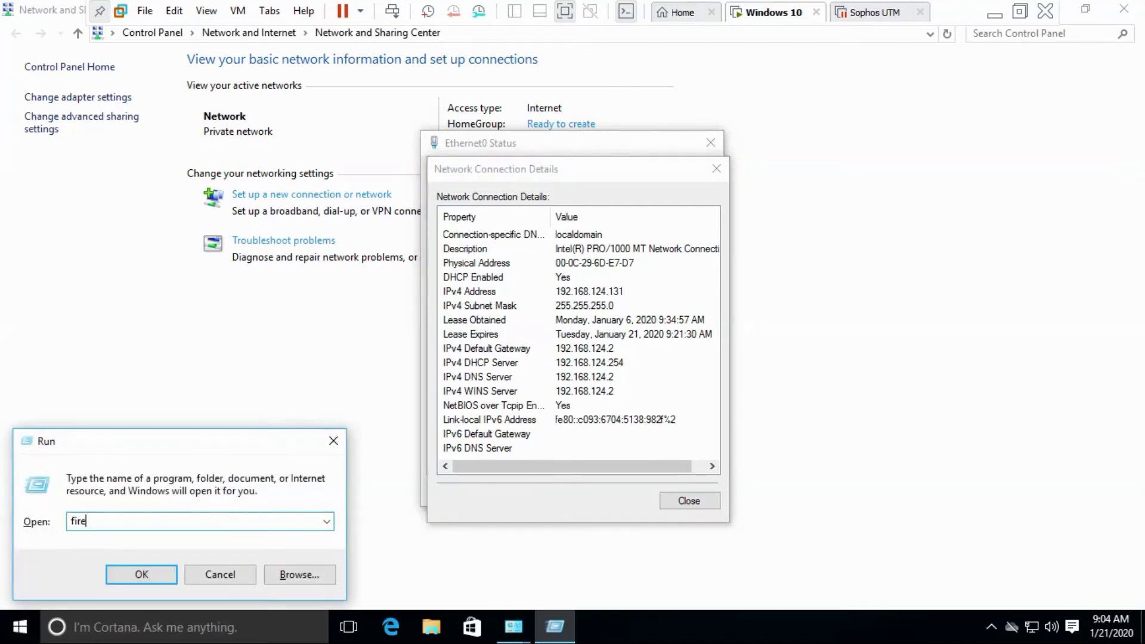
text(wall.cpl)
key(Return)
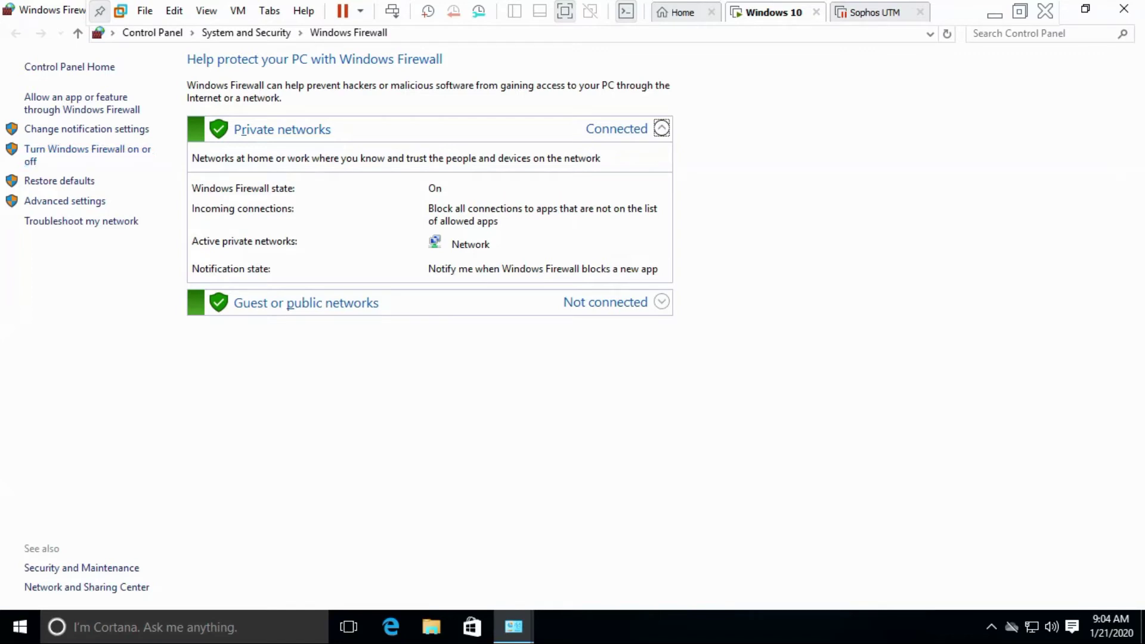
click(88, 149)
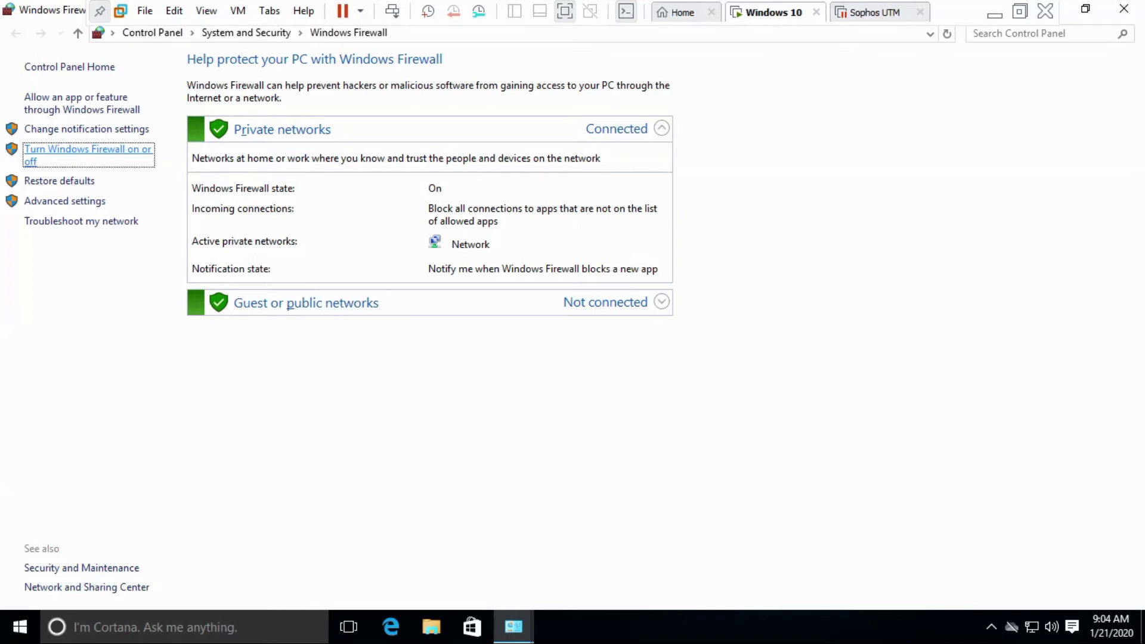
click(380, 188)
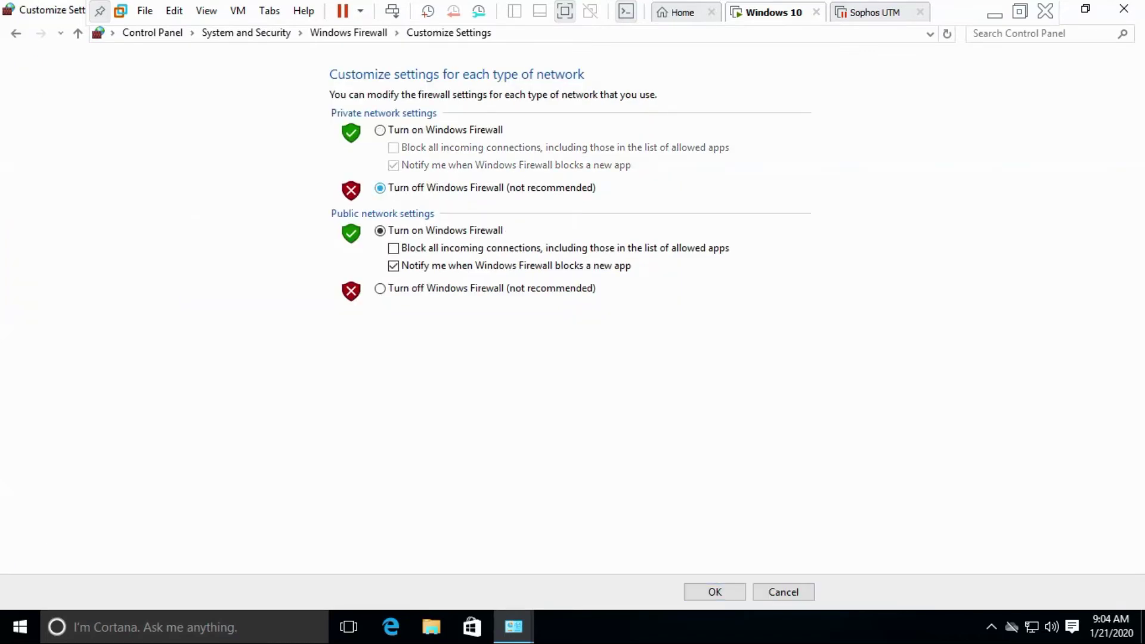
key(Return)
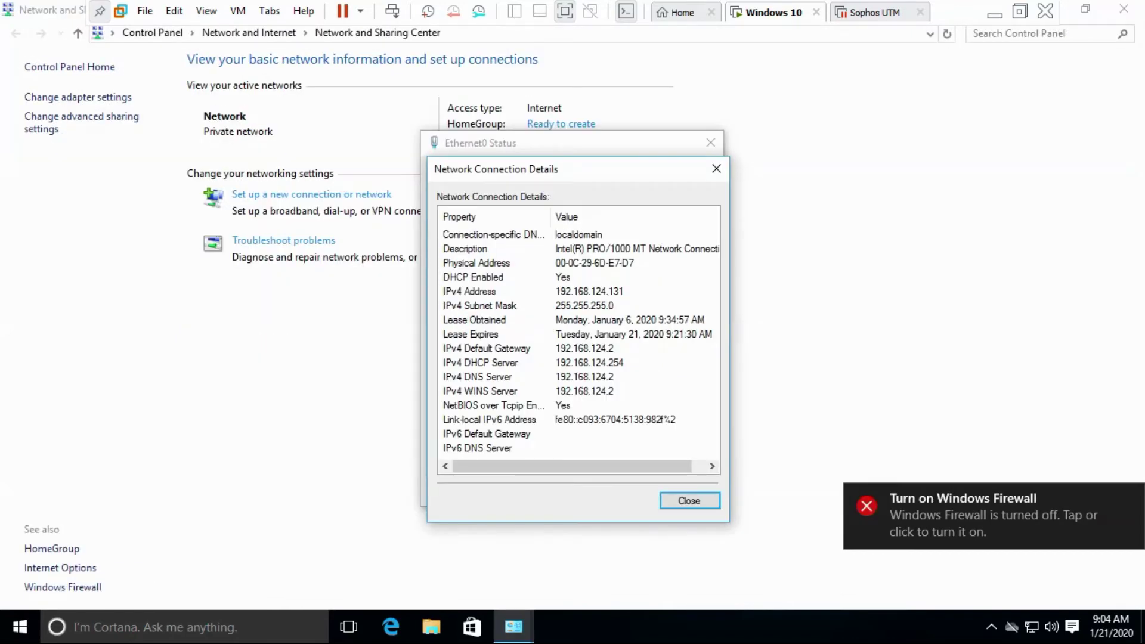
Step: Close the Ethernet0 details and status windows, then rerun ping 192.168.124.131 successfully
click(716, 169)
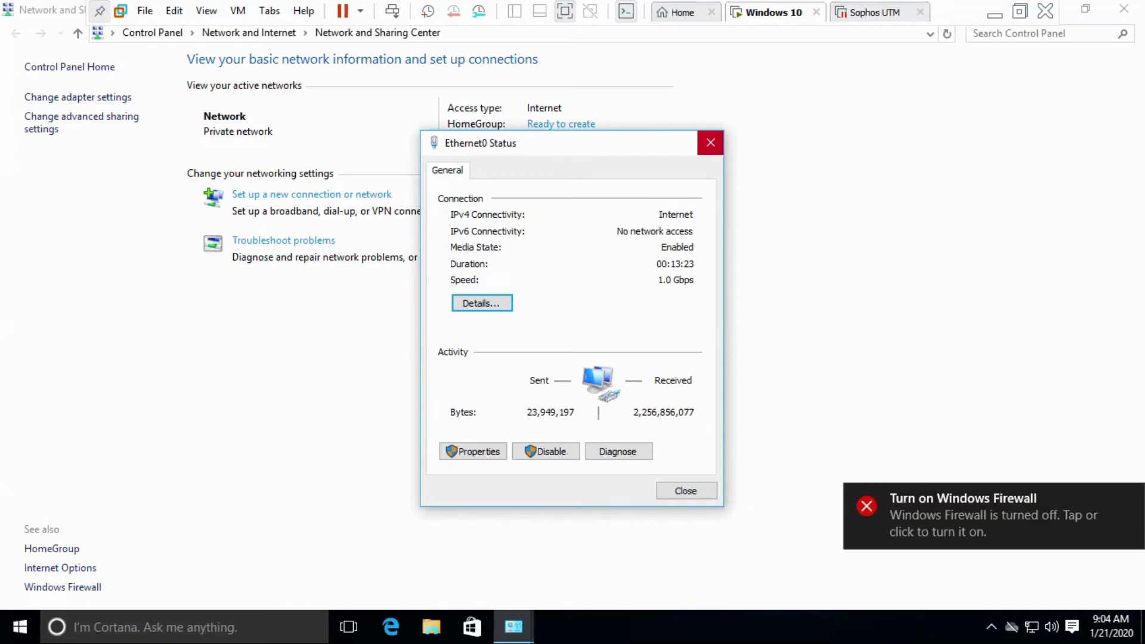
click(710, 142)
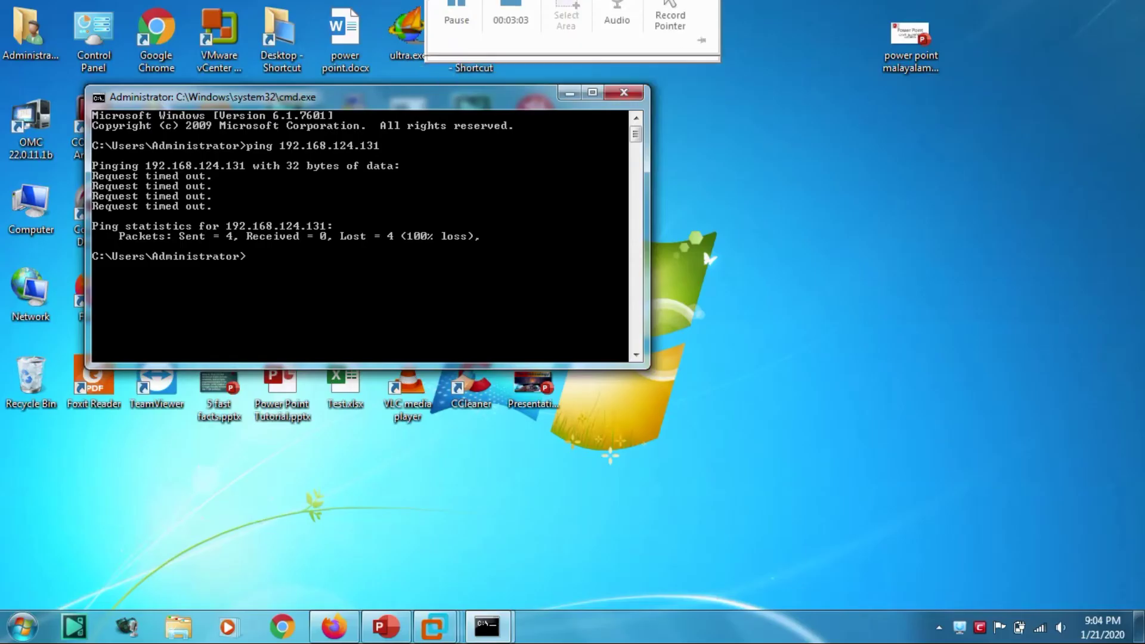
key(Up)
key(Return)
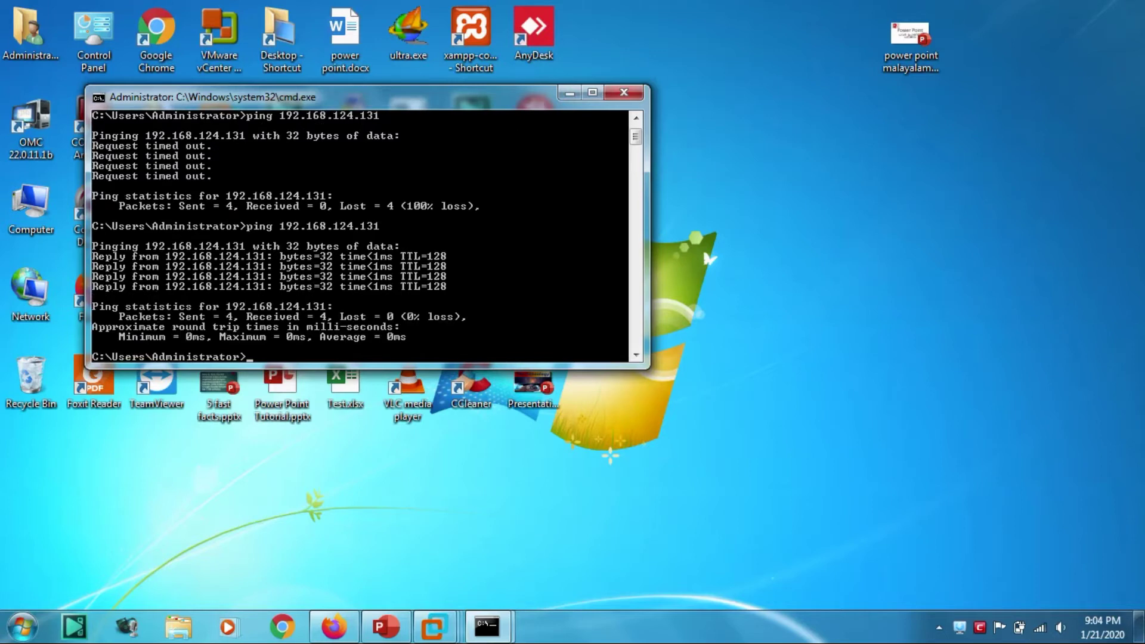
Step: Switch to the Windows 10 VM, close Network and Sharing Center and open This PC's System properties
mouse_move(433, 626)
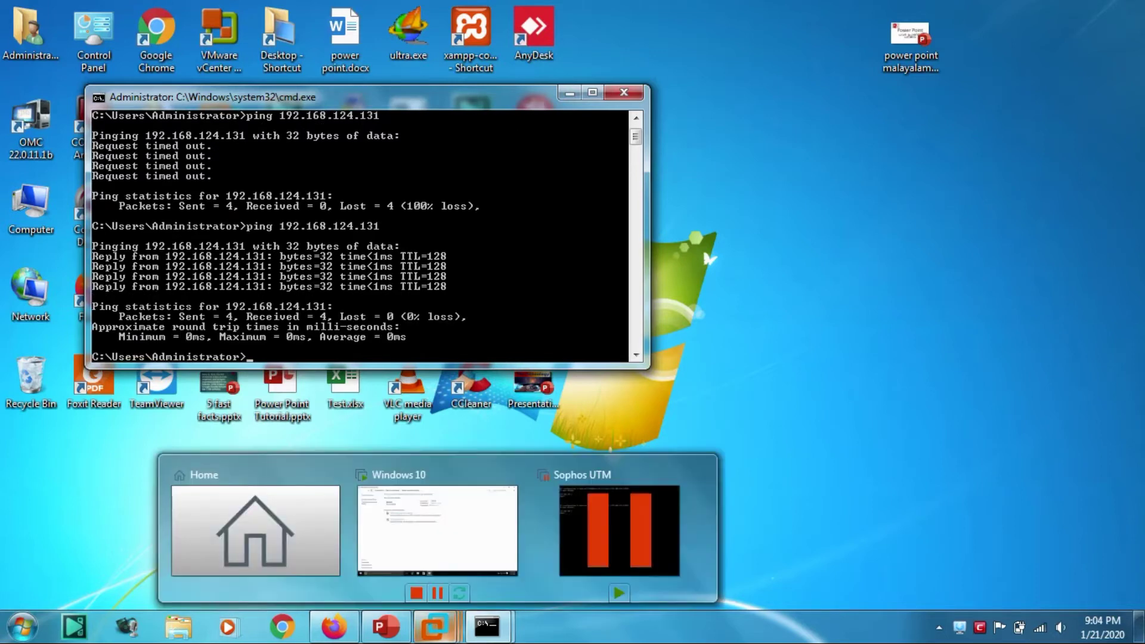
click(437, 531)
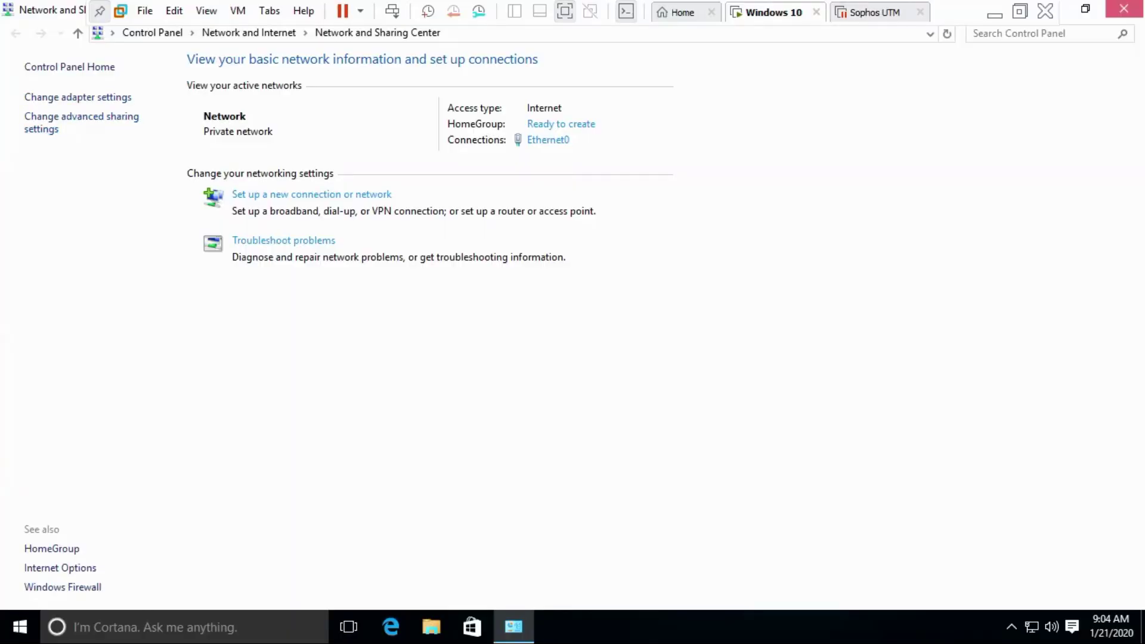
click(1123, 8)
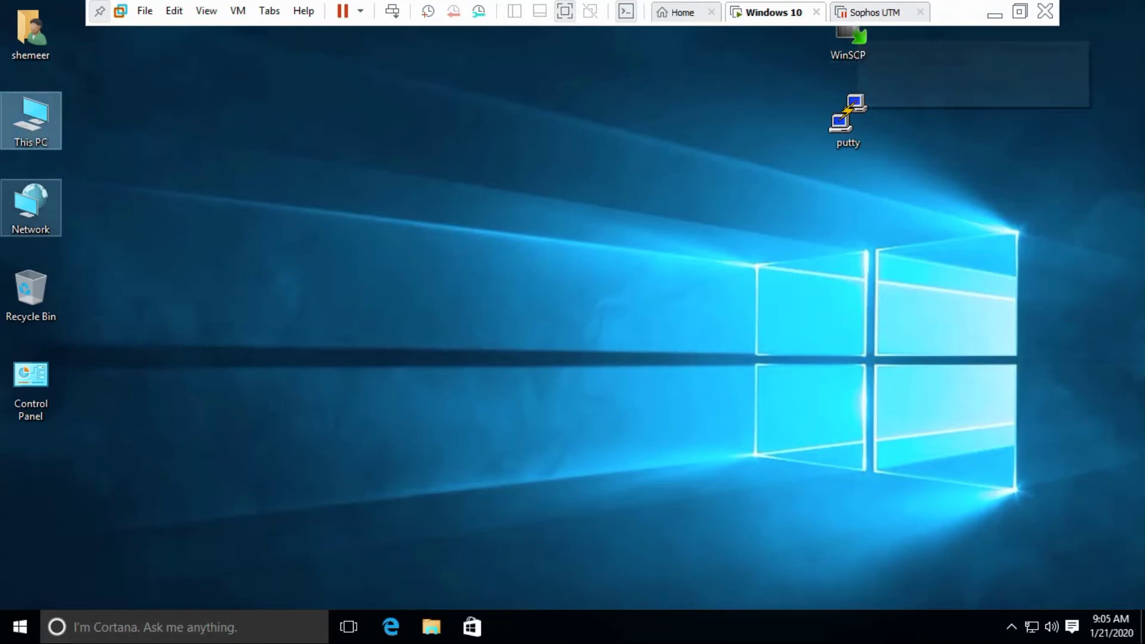
right_click(47, 130)
click(87, 180)
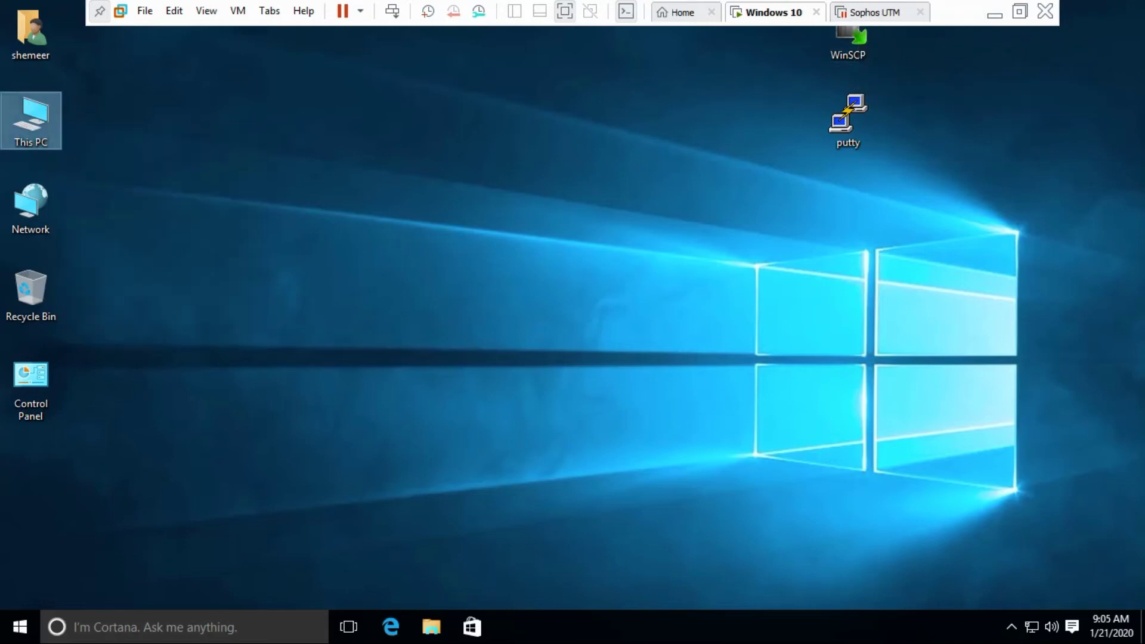
right_click(24, 136)
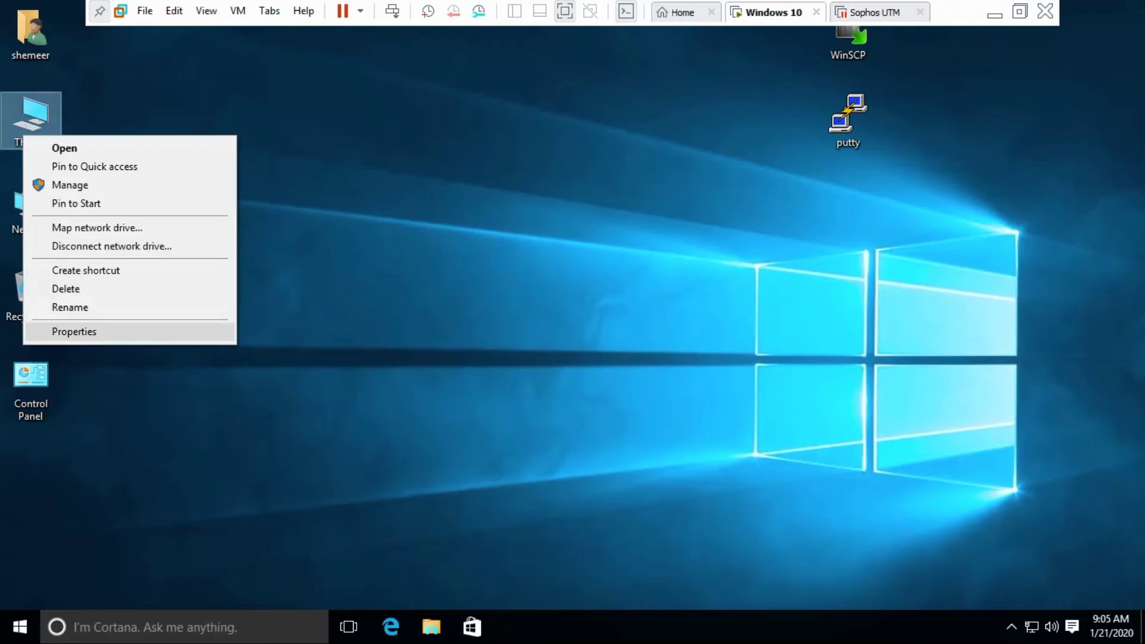
click(74, 331)
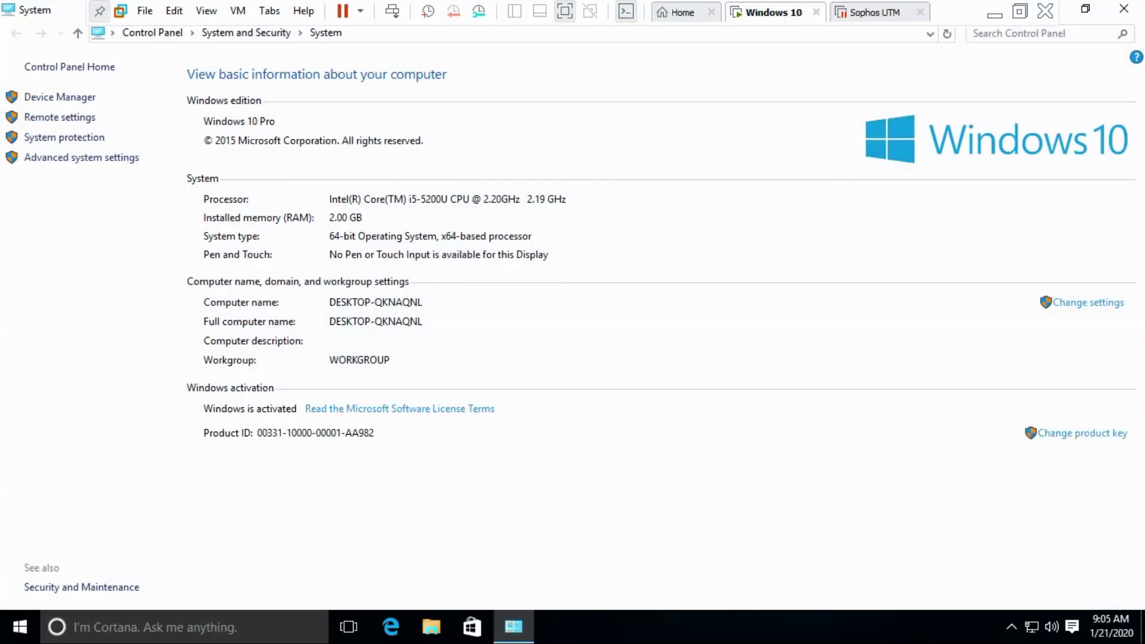
Step: Minimize VMware, refresh the host desktop and show the desktop
click(994, 12)
right_click(715, 300)
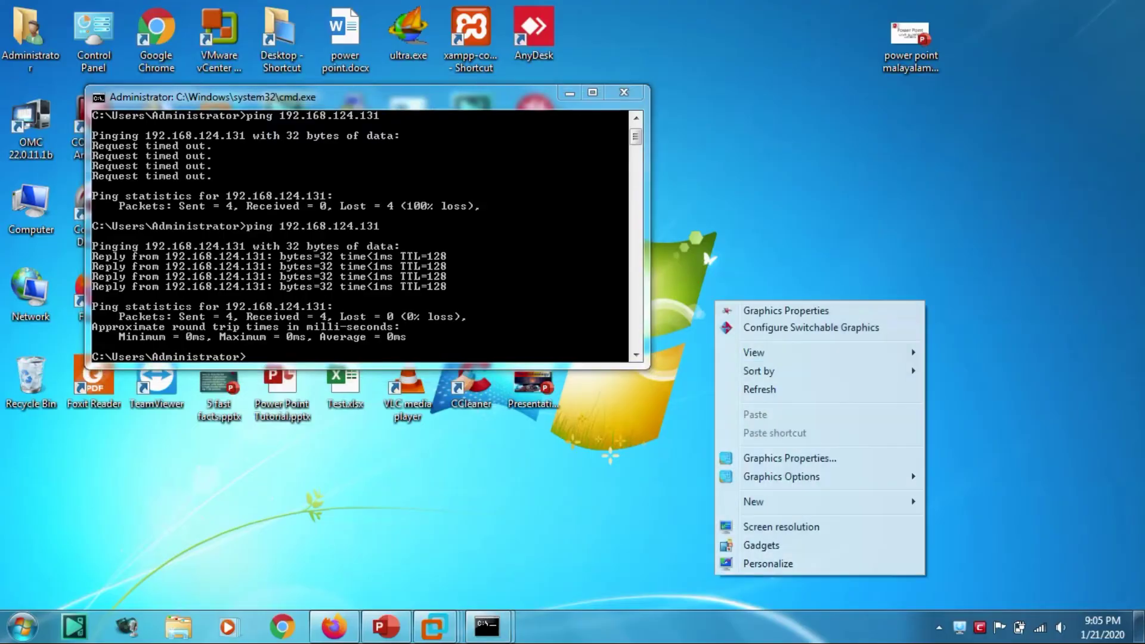
click(759, 388)
key(super+d)
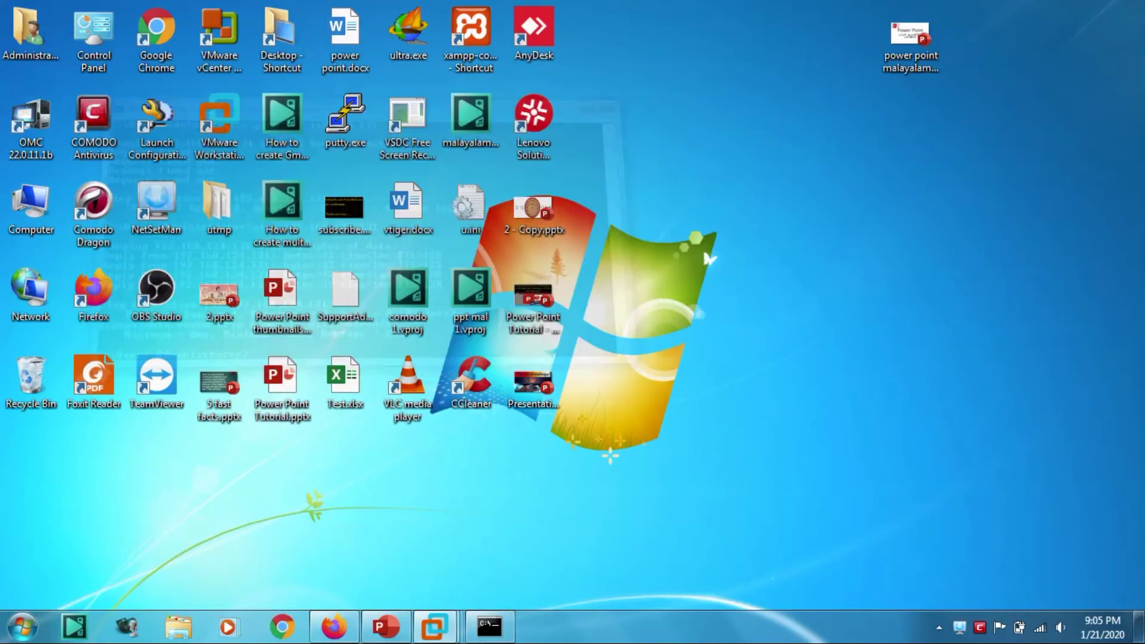
Step: Launch Remote Desktop Connection and enter 192.168.124.131 as the computer
key(super)
text(re)
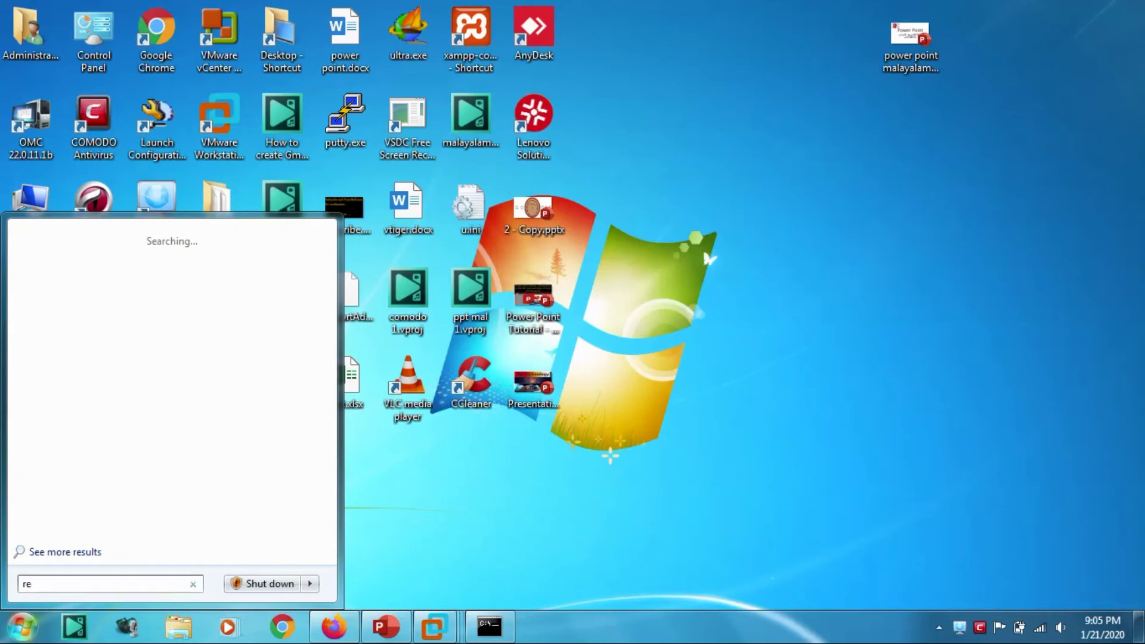
key(Return)
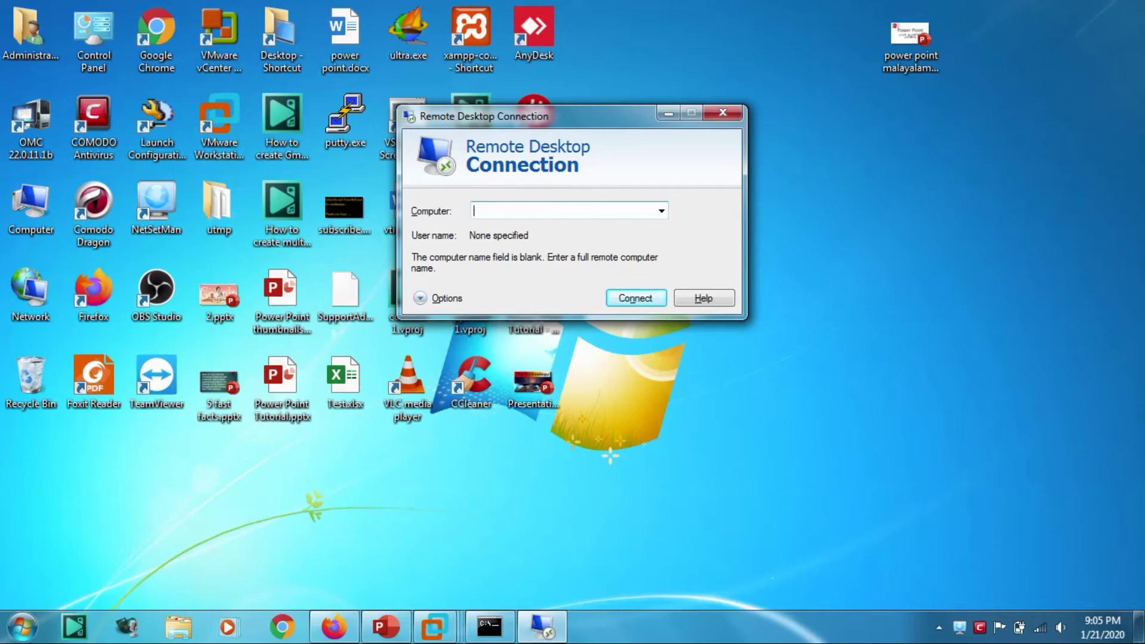
text(192)
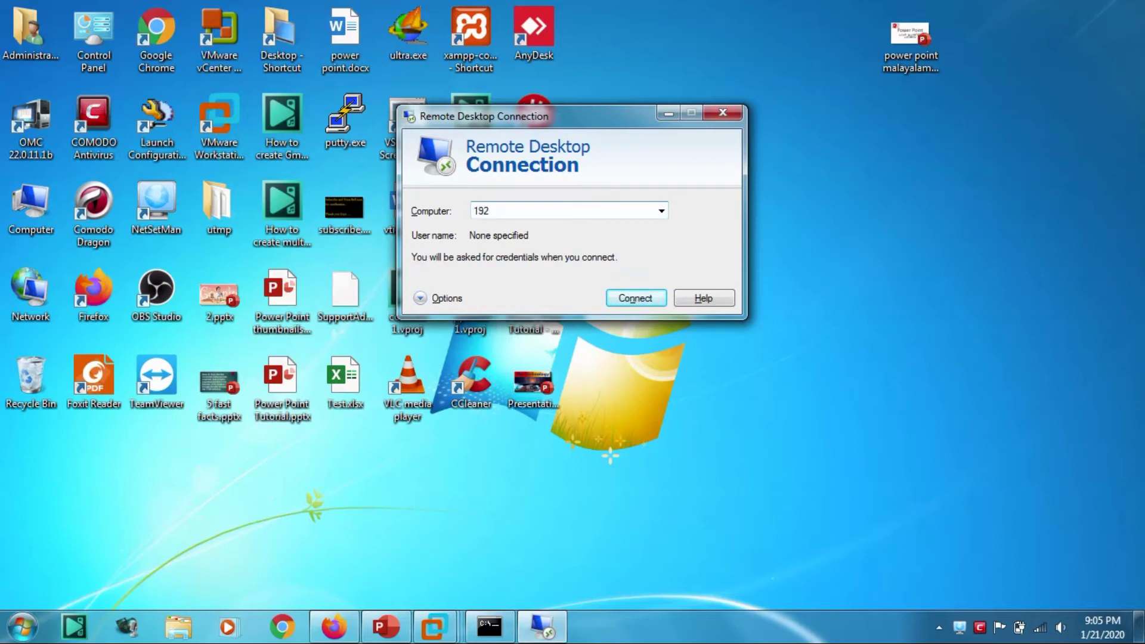
text(.168.124.131)
Step: Connect and sign in with the VM account's user name and password, remembering the credentials
key(Return)
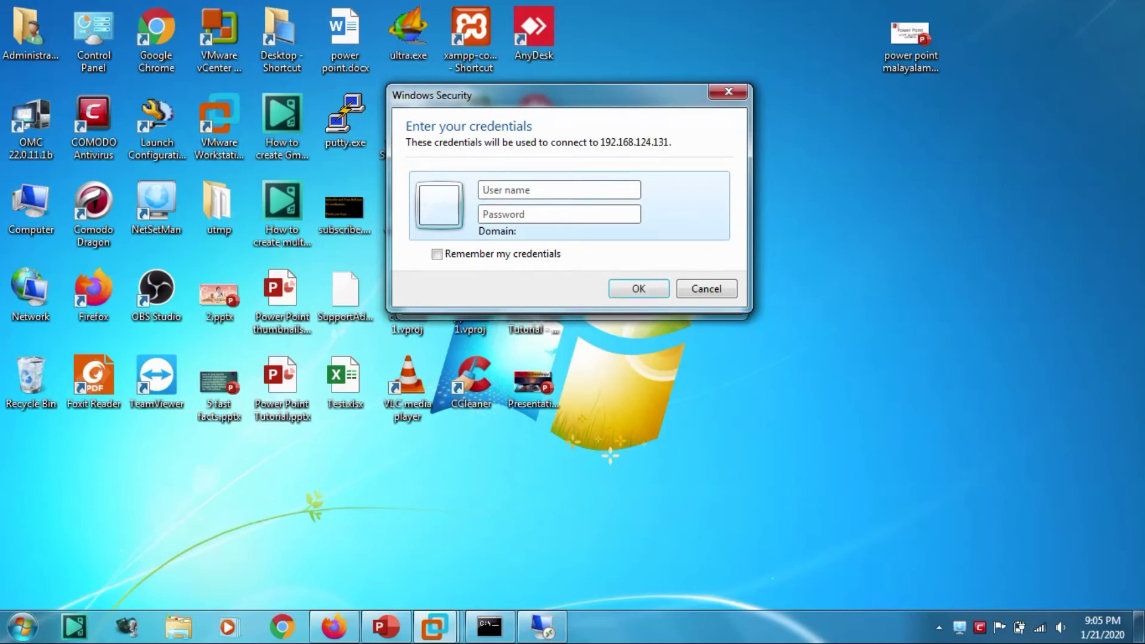
text(shemeer)
key(Tab)
text(****)
key(Tab)
key(space)
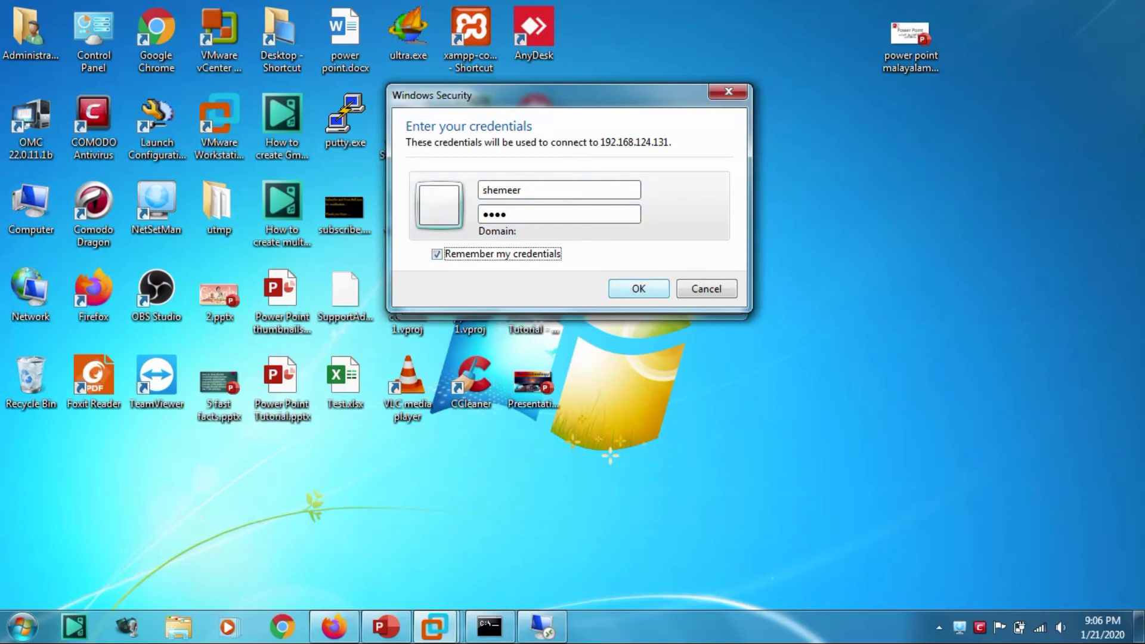
key(Return)
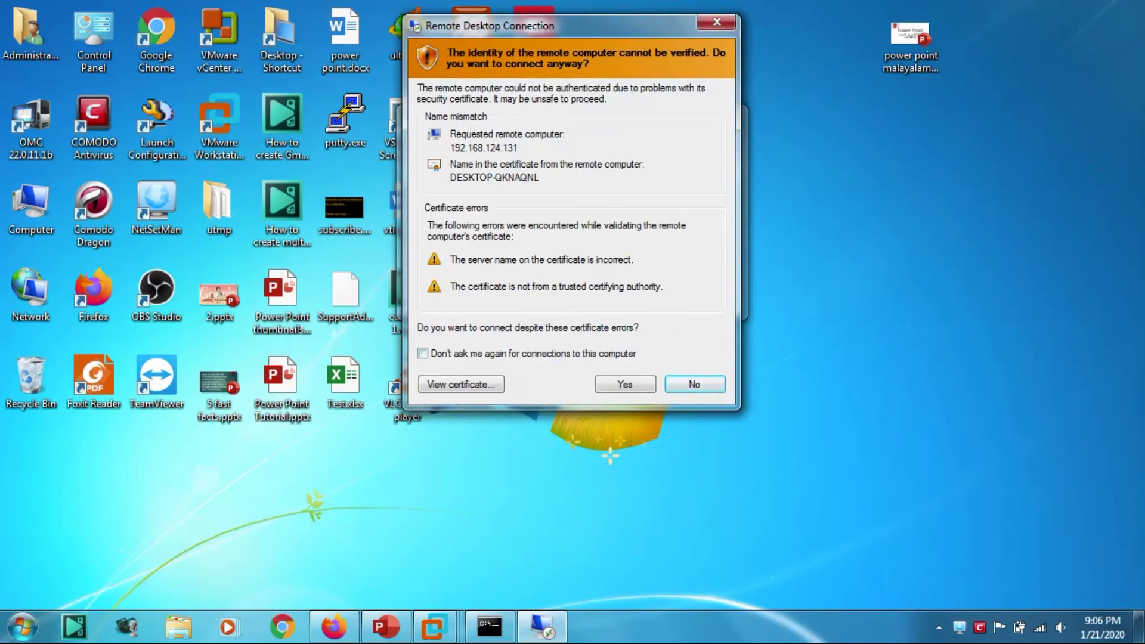
Step: Check 'Don't ask me again' for this computer and accept the certificate to connect
click(423, 353)
key(Return)
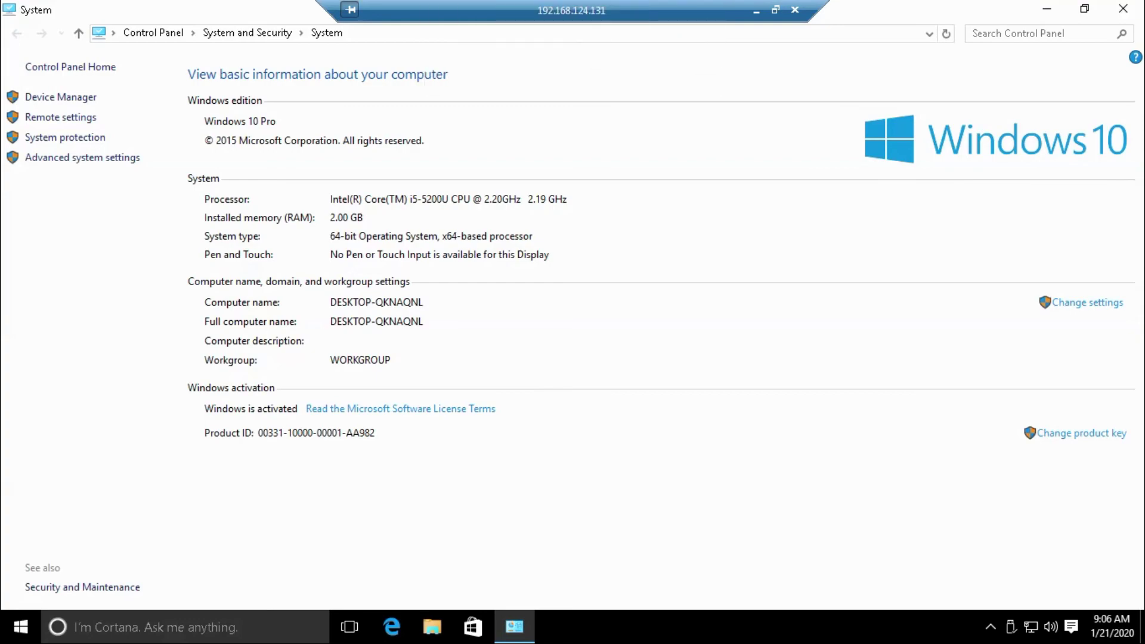
Step: Close the remote System window with Alt+F4 and refresh the Windows 10 desktop
key(alt+F4)
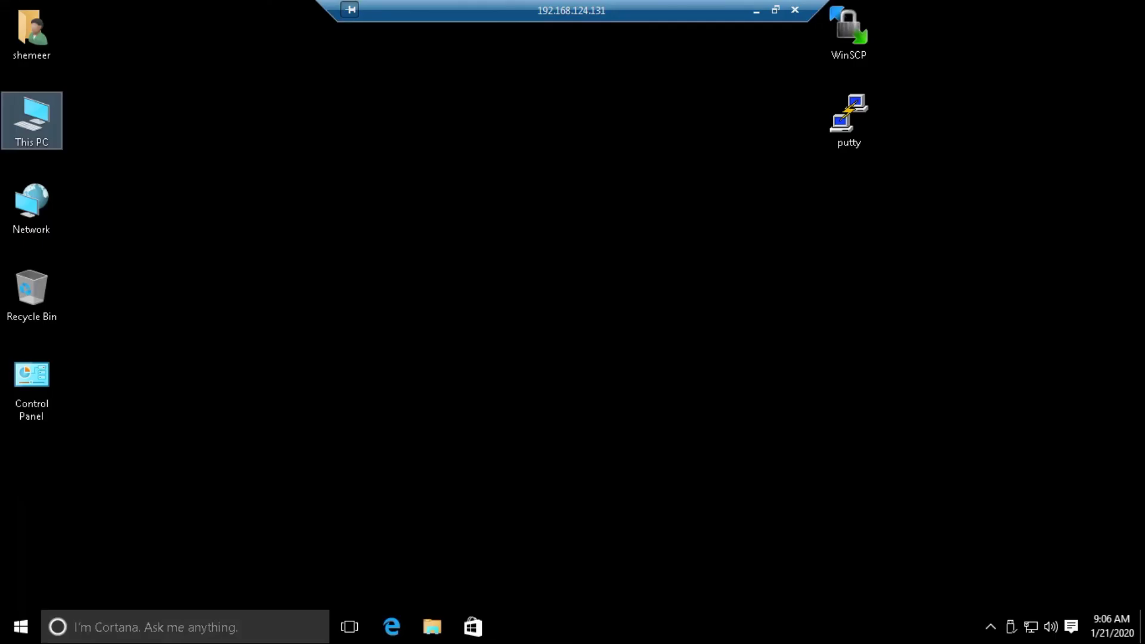
right_click(341, 179)
click(373, 229)
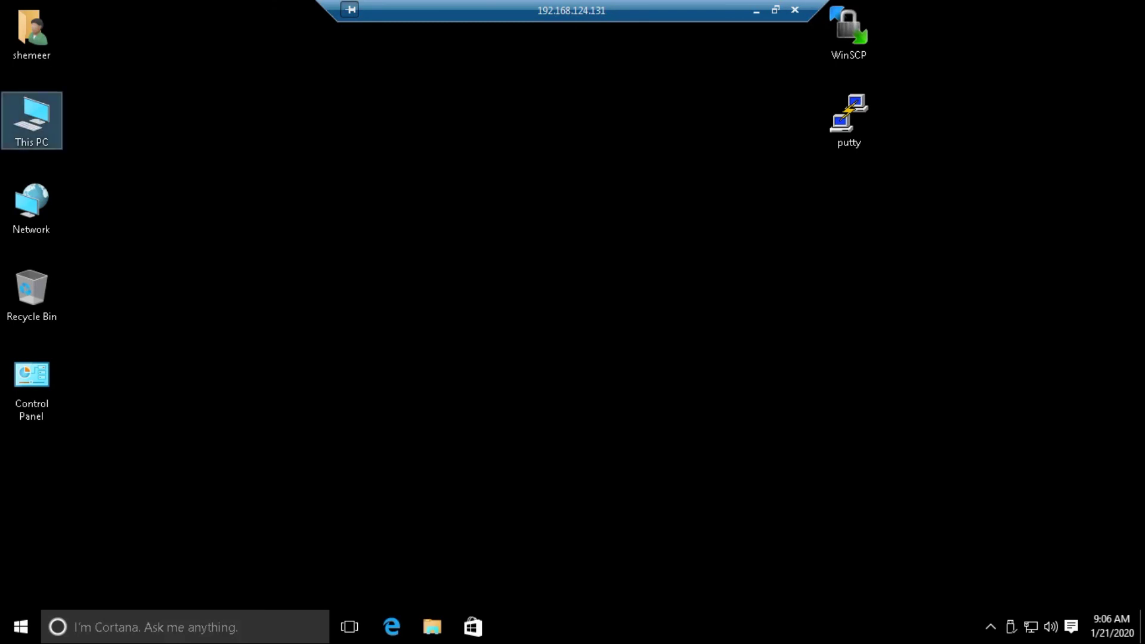
Step: Reopen This PC's system properties in the remote session, then close that System window
right_click(47, 137)
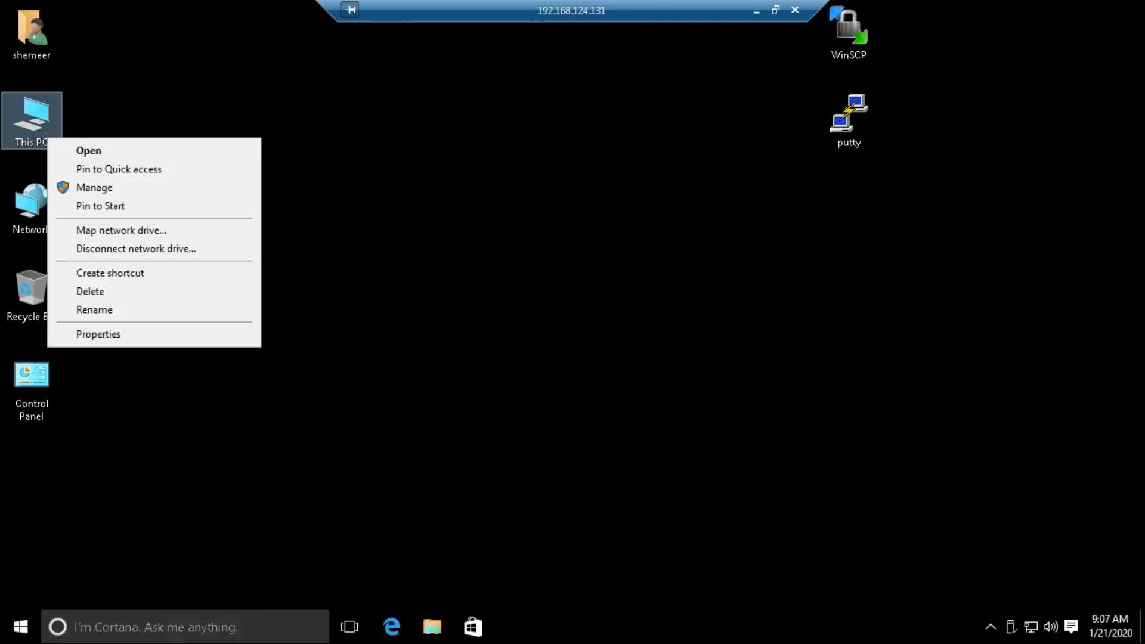
click(95, 332)
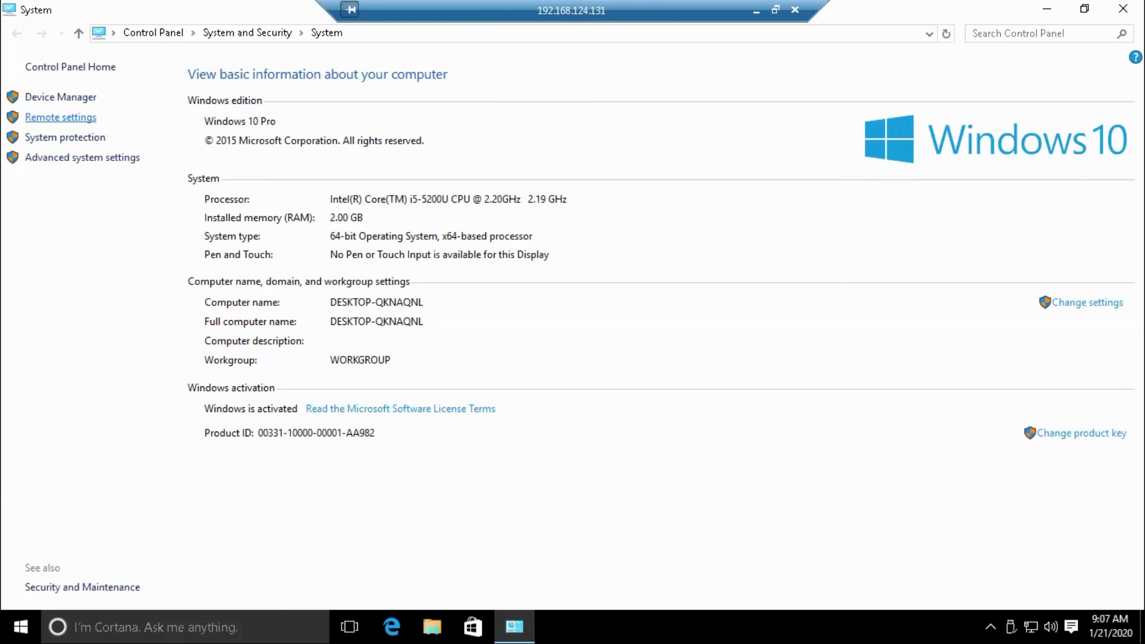
click(1122, 8)
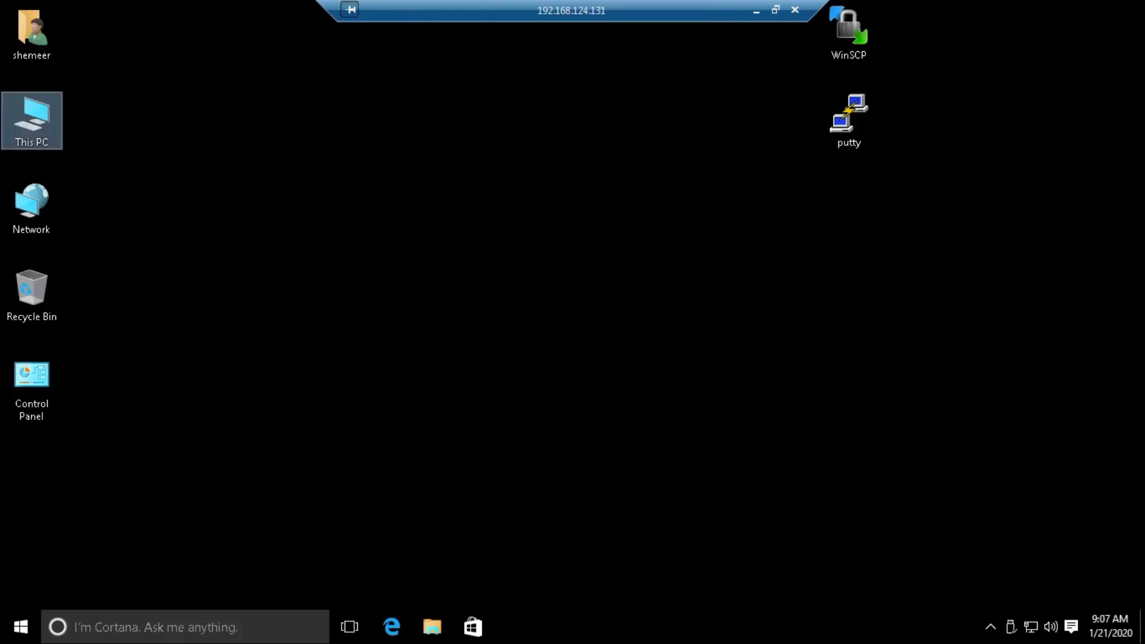